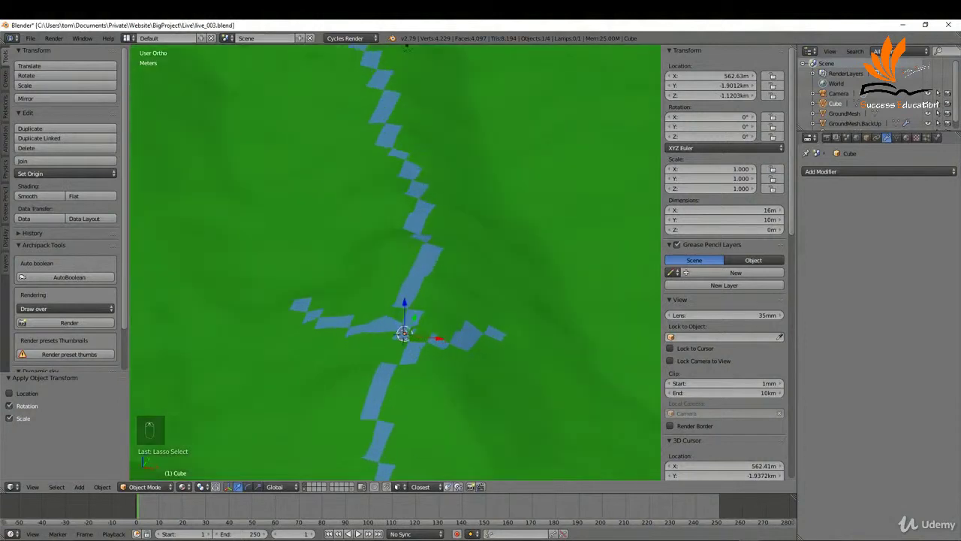
scroll(389, 316, "up", 4)
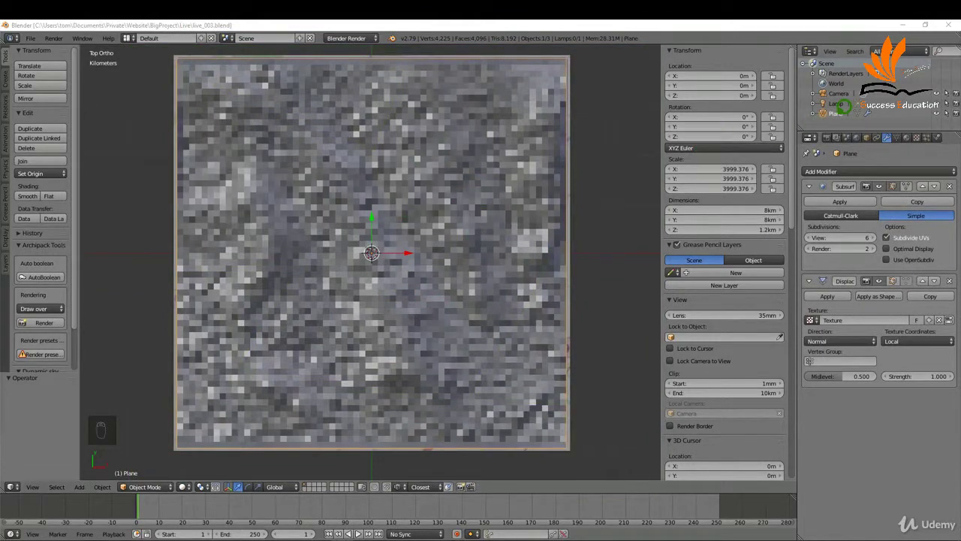
Rename the Plane object as GroundMesh
double_click(836, 112)
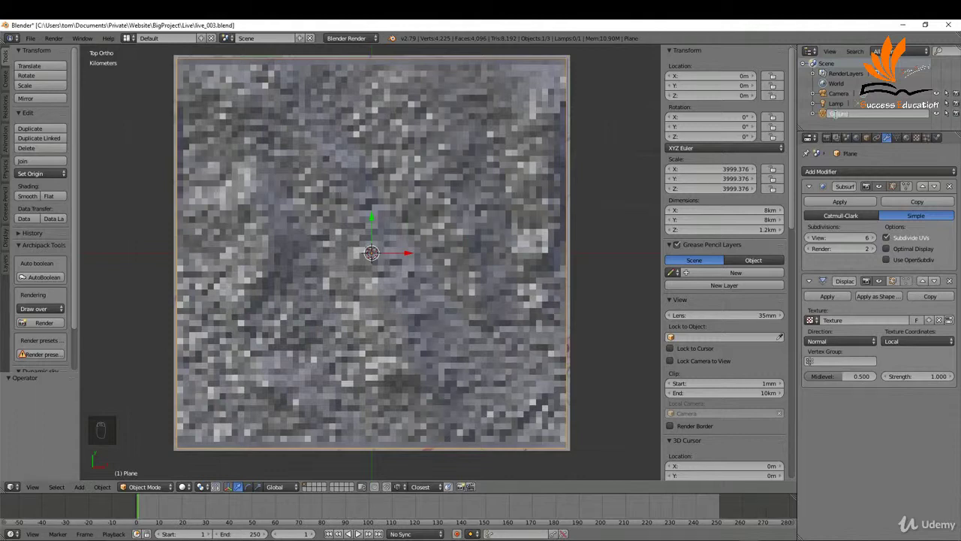
type("GroundMesh")
key("Return")
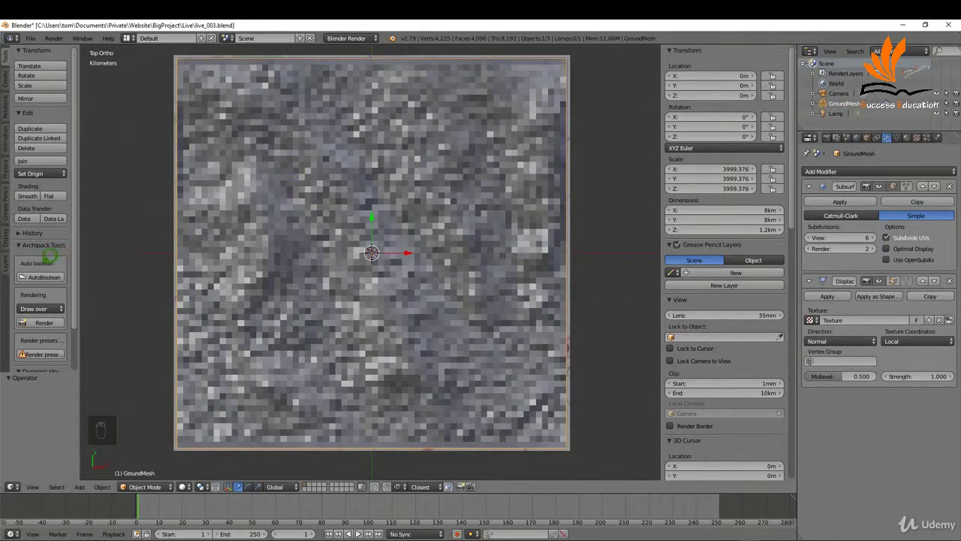
Widen the tool shelf to show the full layer names and rename Layer11 as GroundMesh
left_click(9, 257)
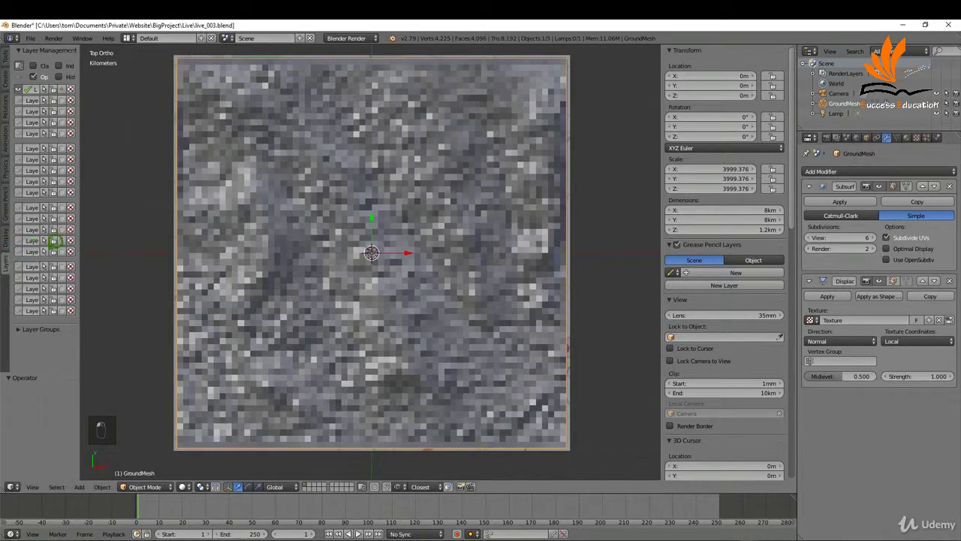
left_click_drag(78, 233, 129, 232)
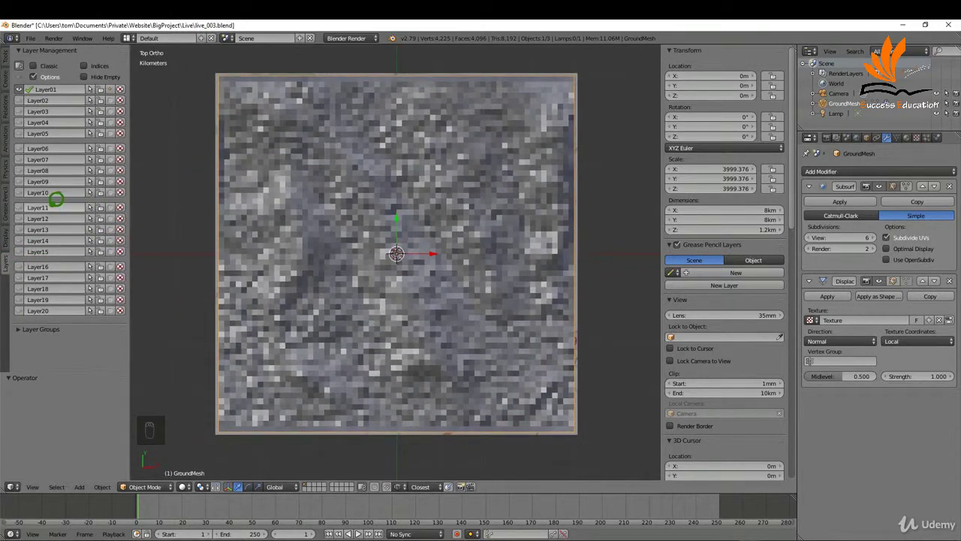
double_click(55, 207)
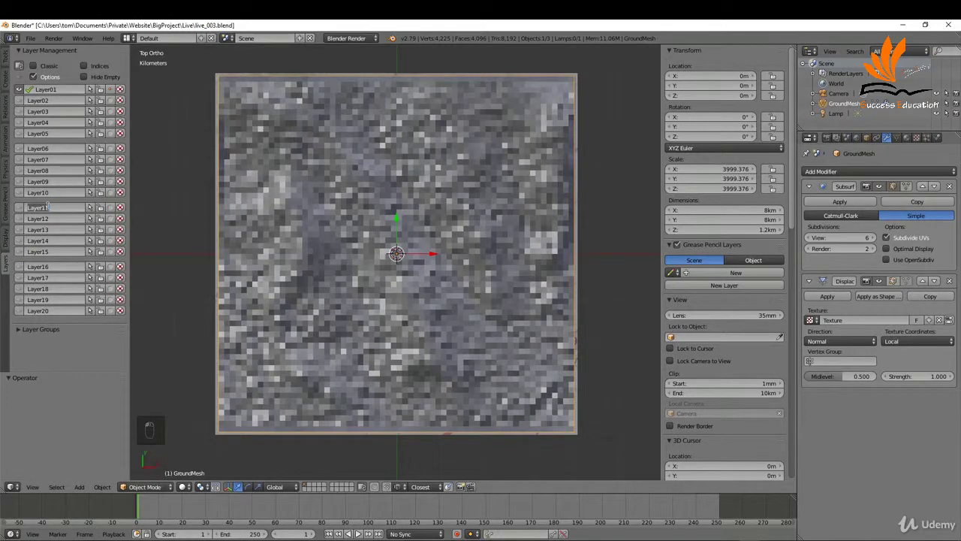
key("BackSpace")
left_click(56, 194)
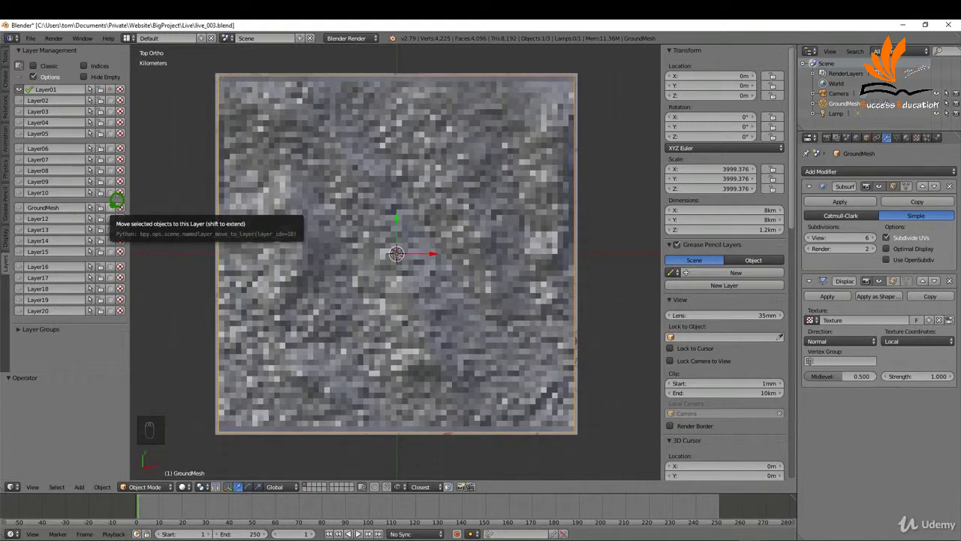
Move the terrain object to the GroundMesh layer and make that layer visible
left_click(117, 202)
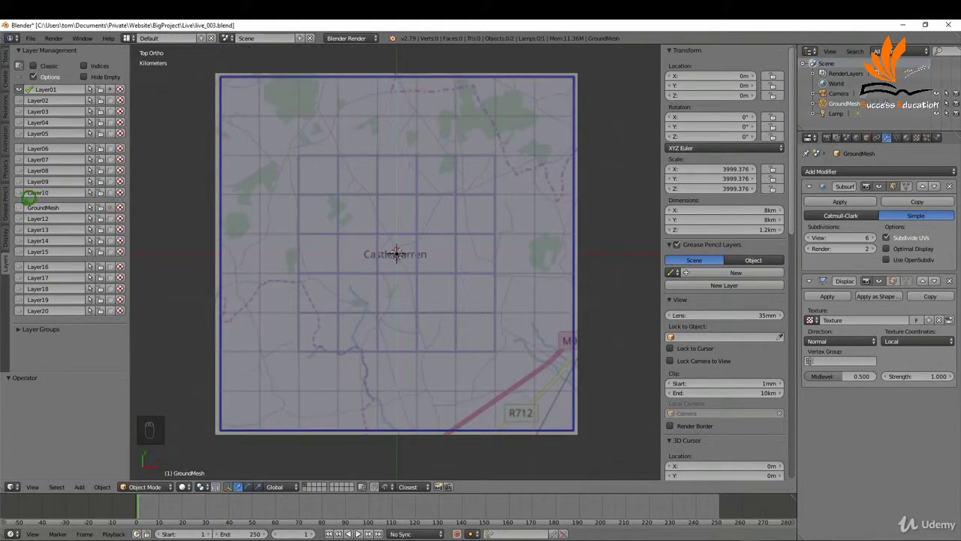
left_click(25, 201)
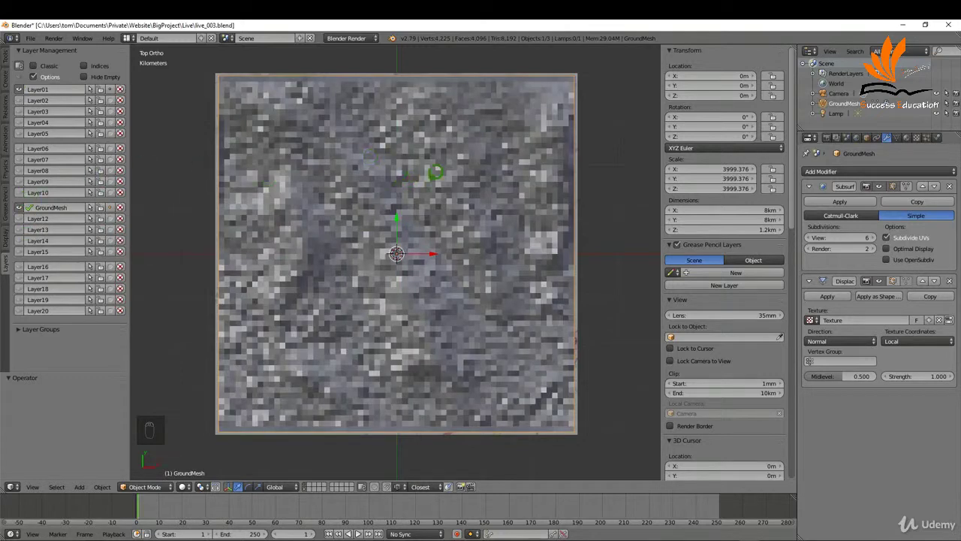
Duplicate the GroundMesh object in place and rename the copy as GroundMesh.BackUp
key("shift+d")
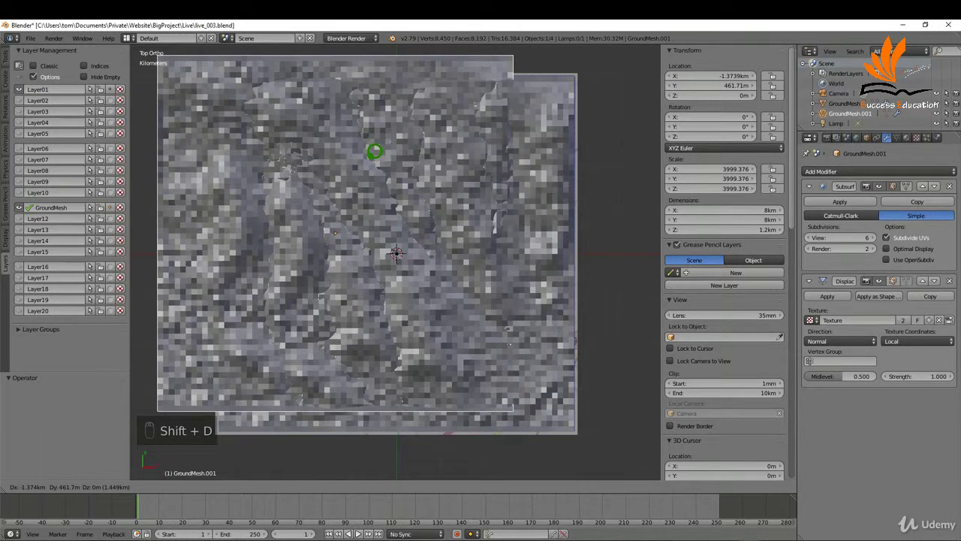
right_click(374, 151)
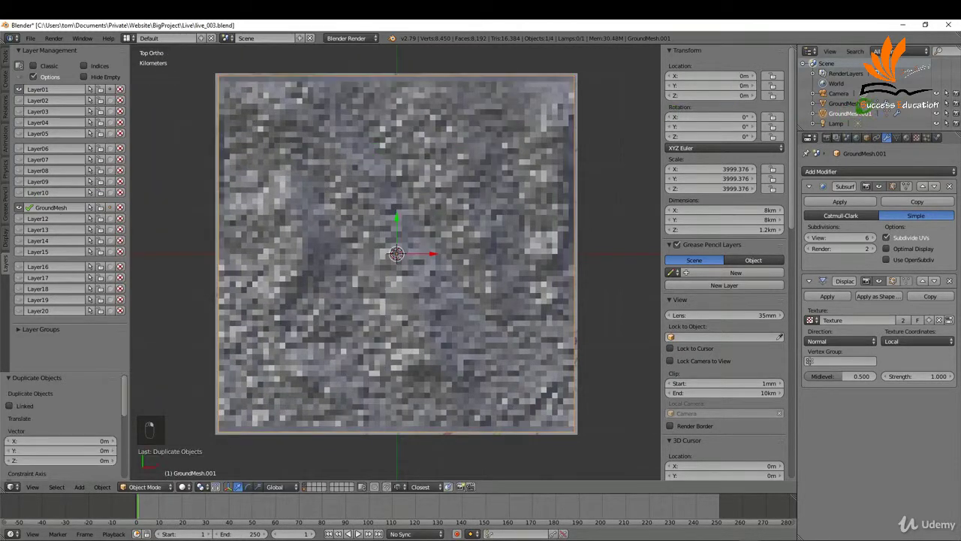
double_click(850, 114)
key("ctrl+a")
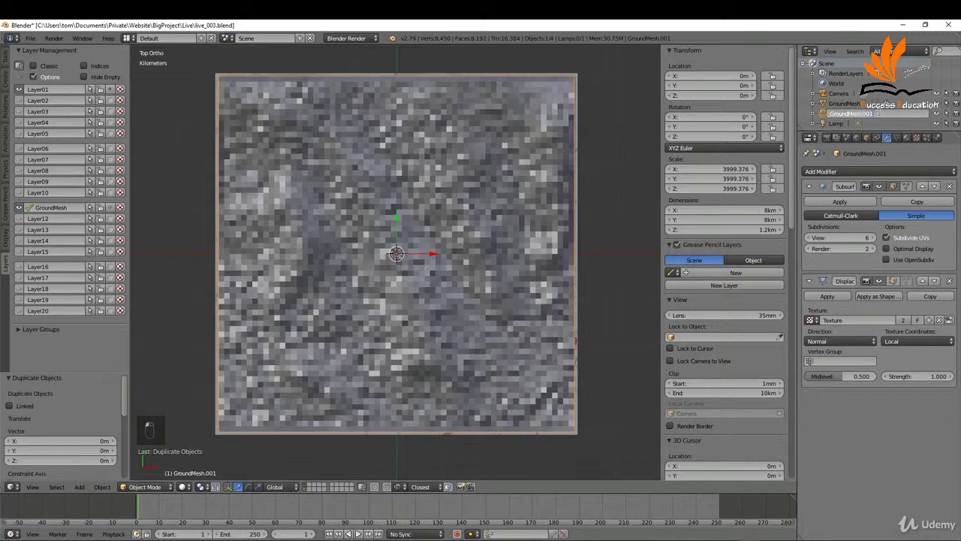
key("BackSpace")
key("BackSpace")
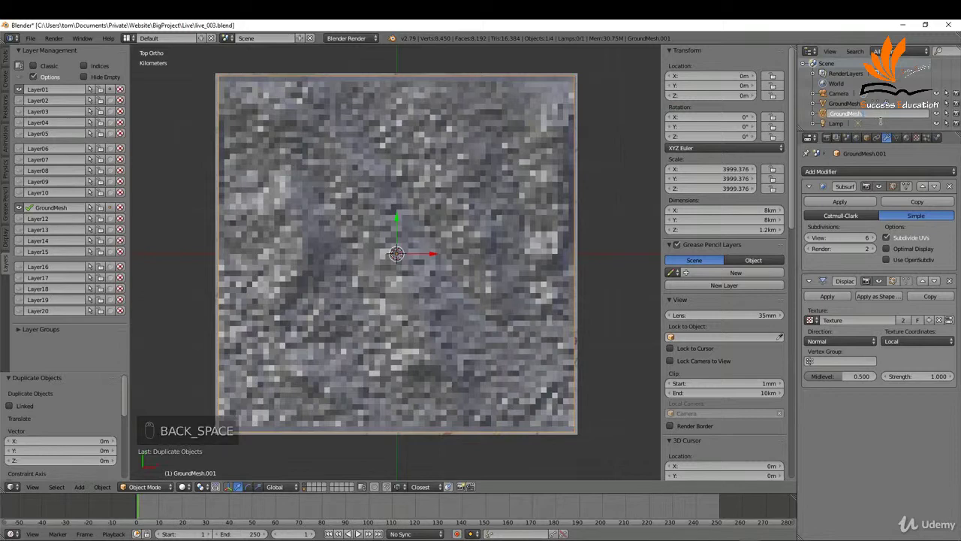
type(".BackUp")
key("Return")
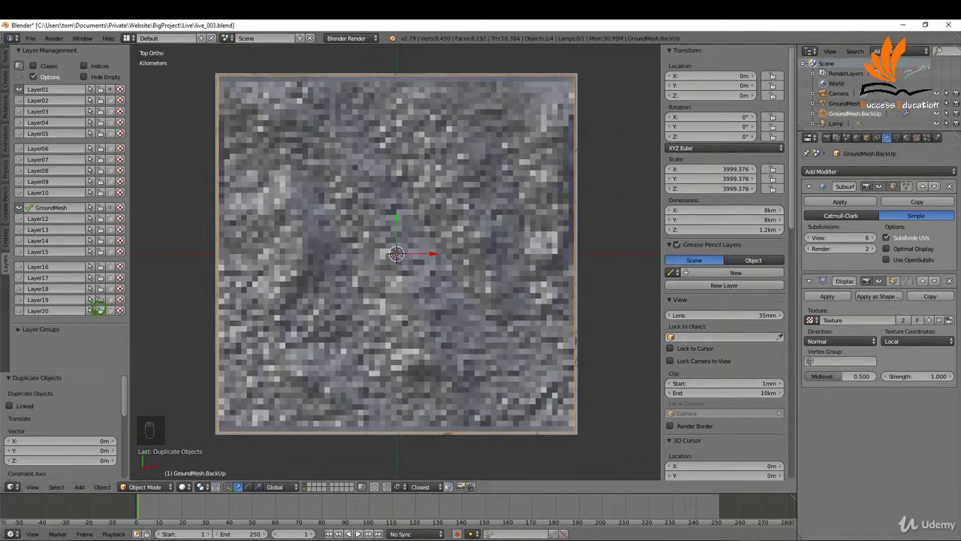
Rename Layer20 as BackUp and move the GroundMesh.BackUp object to it
double_click(60, 310)
type("BackUp")
key("Return")
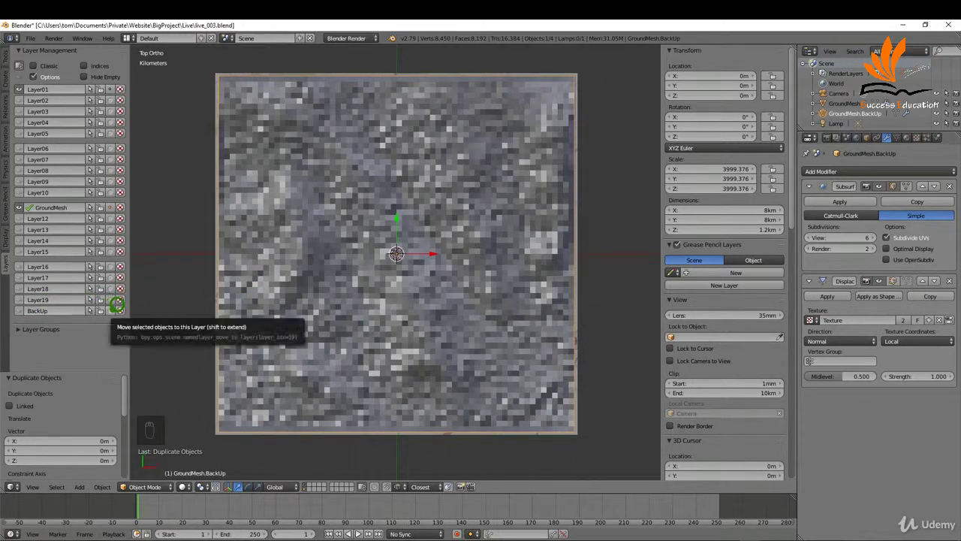
left_click(117, 304)
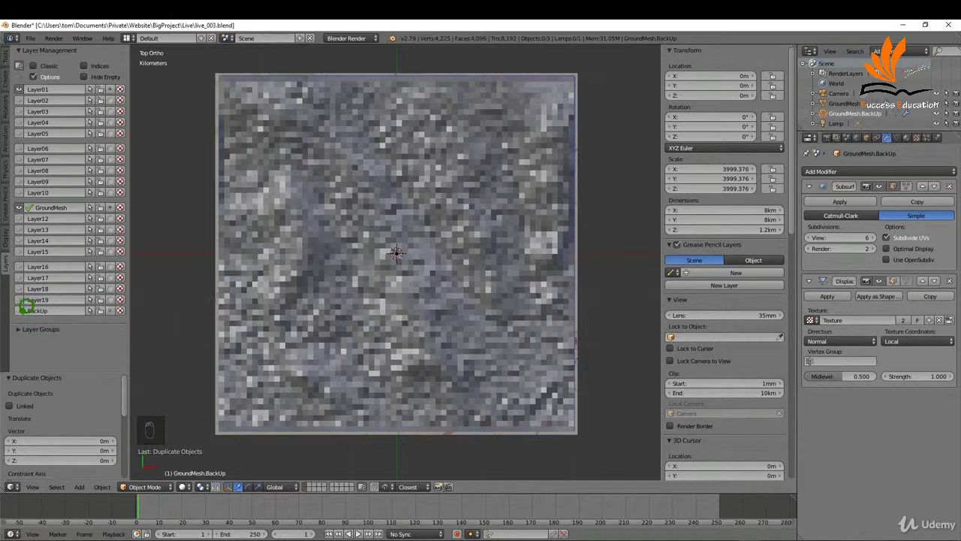
Select the original GroundMesh object and apply smooth shading to it
right_click(347, 227)
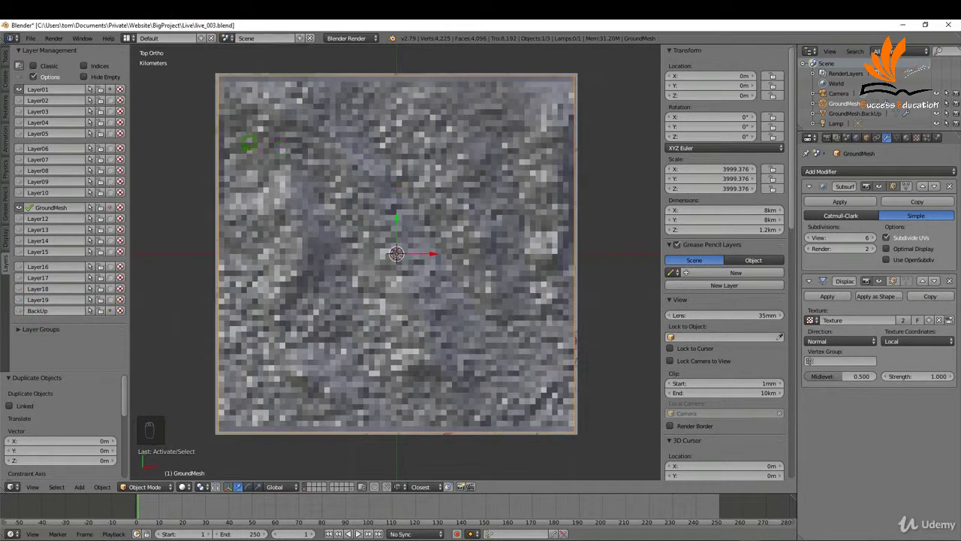
left_click(9, 50)
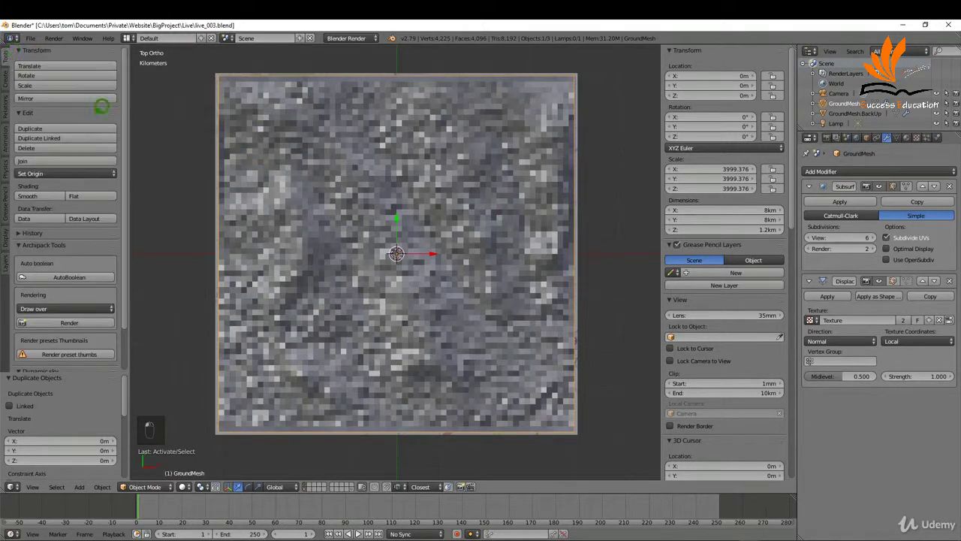
left_click(50, 191)
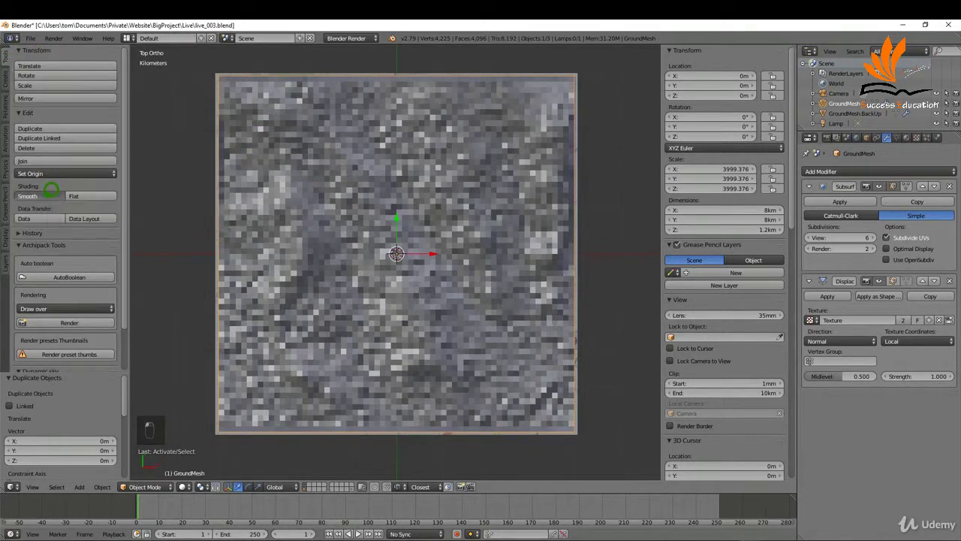
key("KP_1")
key("KP_7")
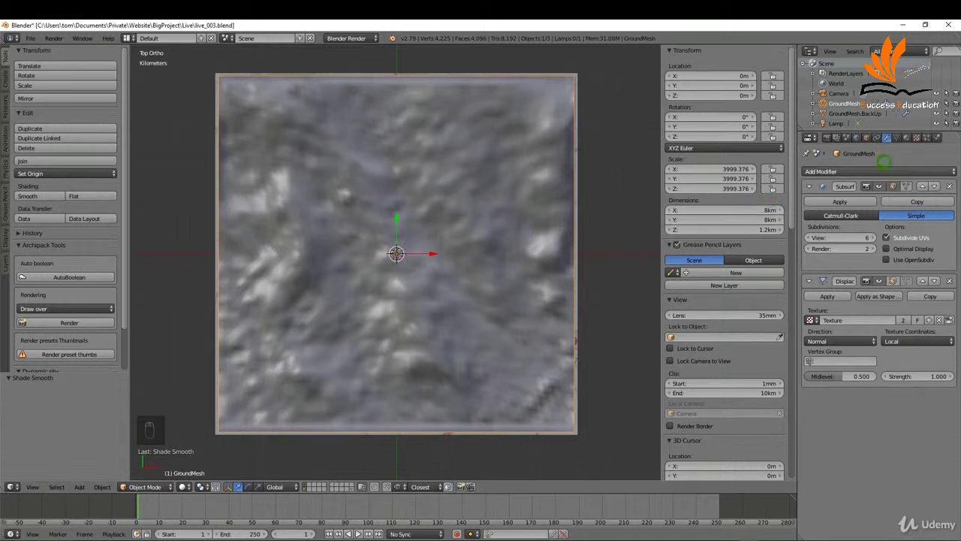
Switch the render engine to Cycles Render for setting up the terrain's materials
left_click(912, 135)
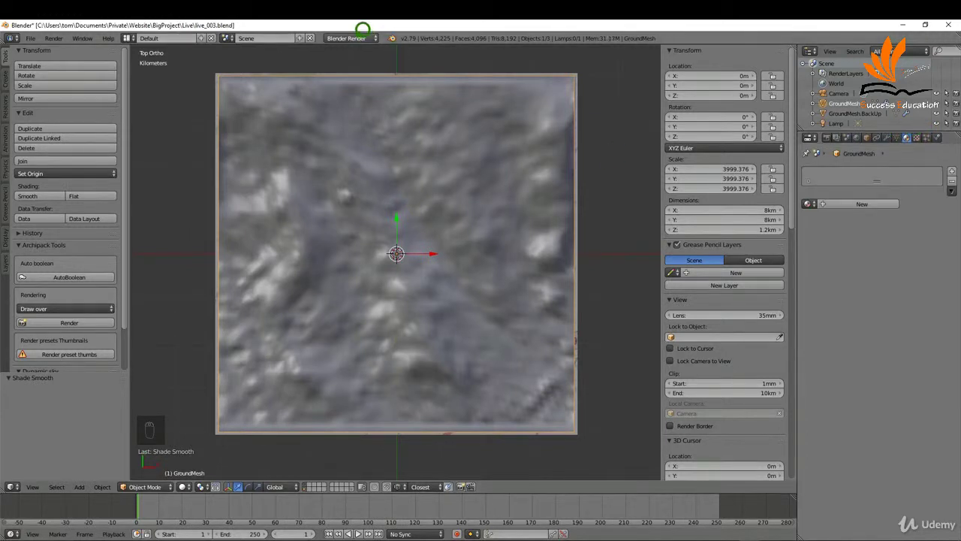
left_click(363, 33)
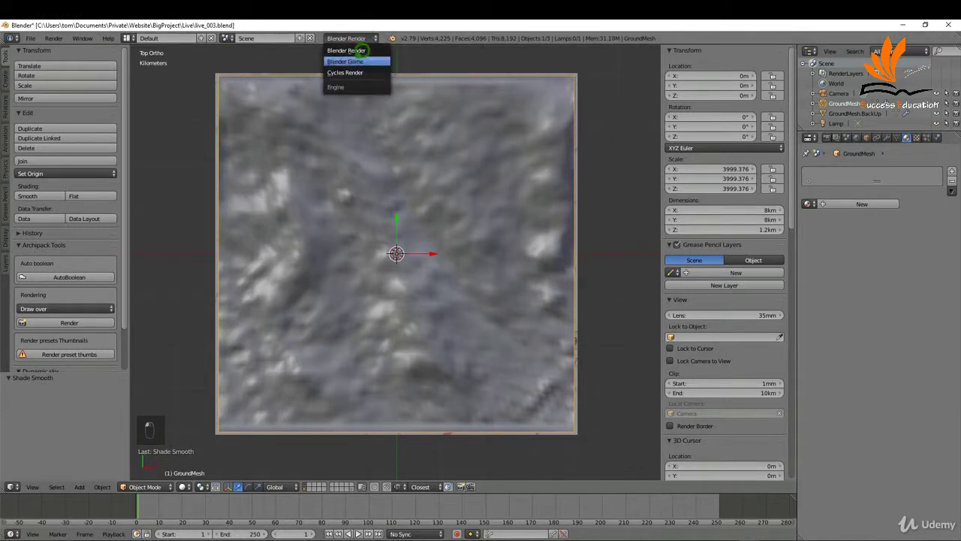
left_click(358, 70)
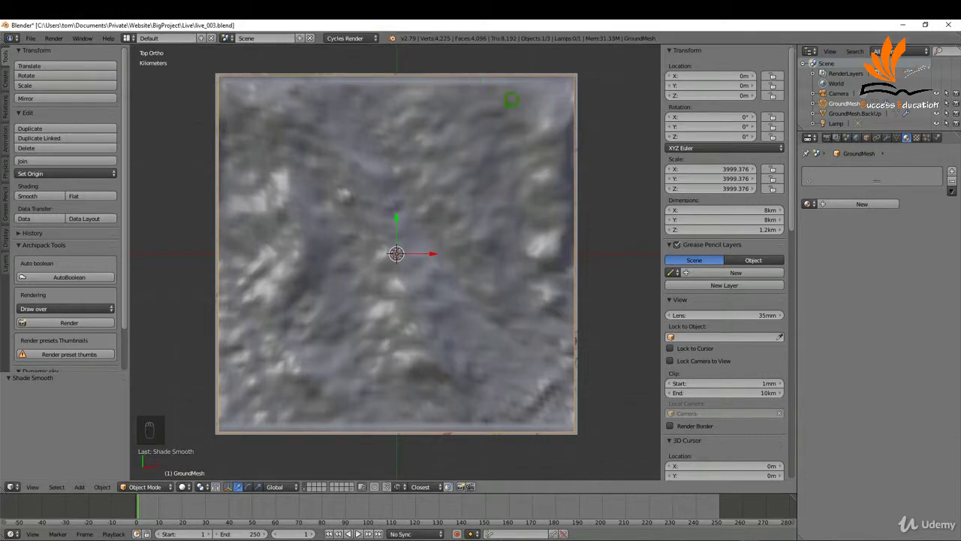
Add a new material named Green to GroundMesh and set its diffuse color to a darker green
left_click(862, 201)
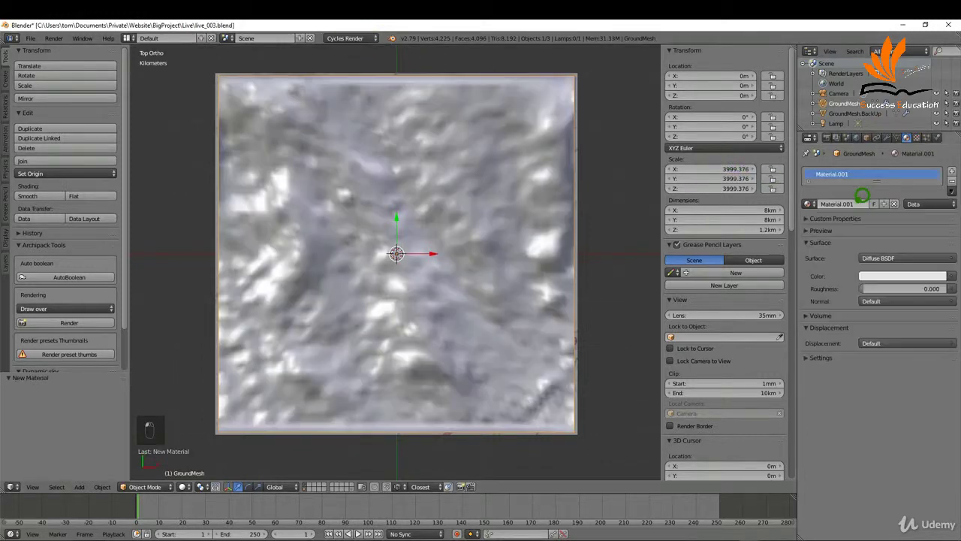
left_click(857, 204)
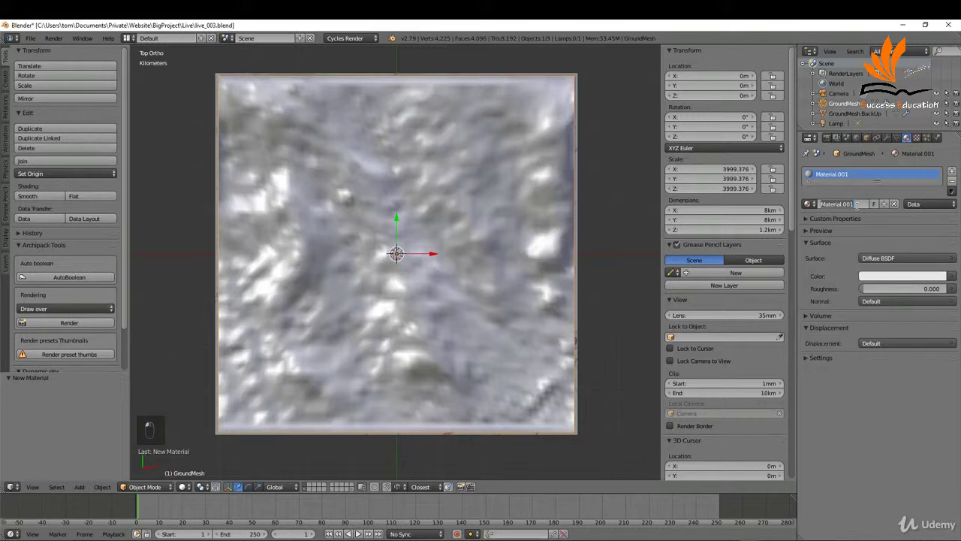
type("Green")
left_click(865, 202)
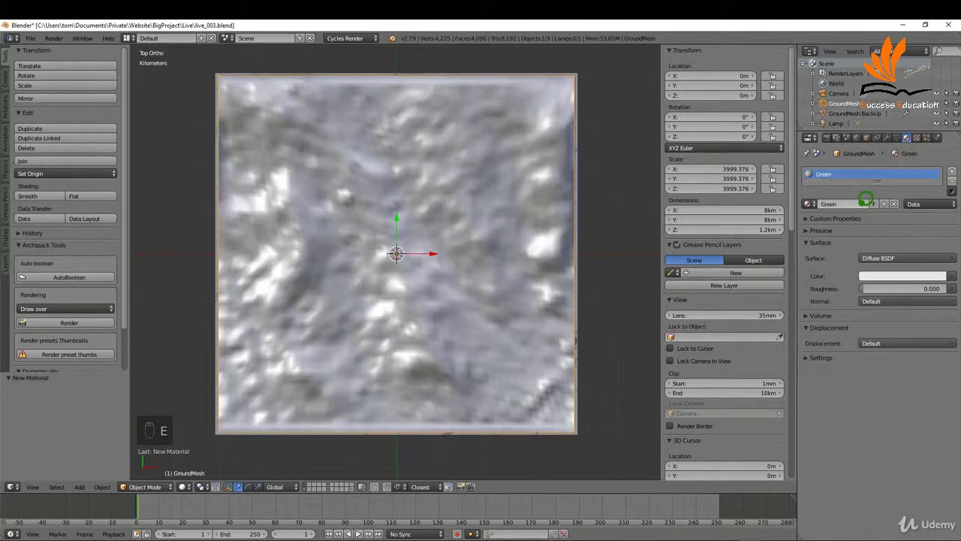
left_click(892, 275)
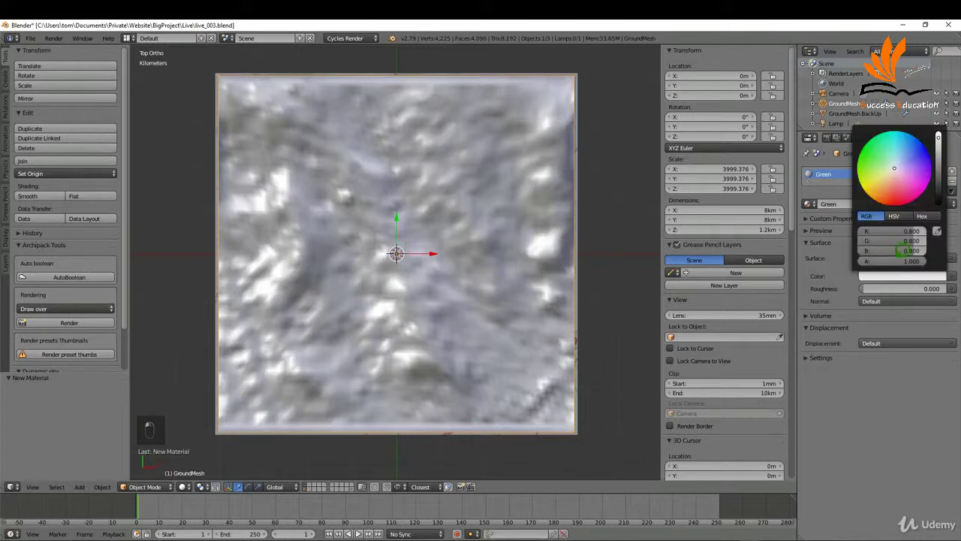
left_click(866, 156)
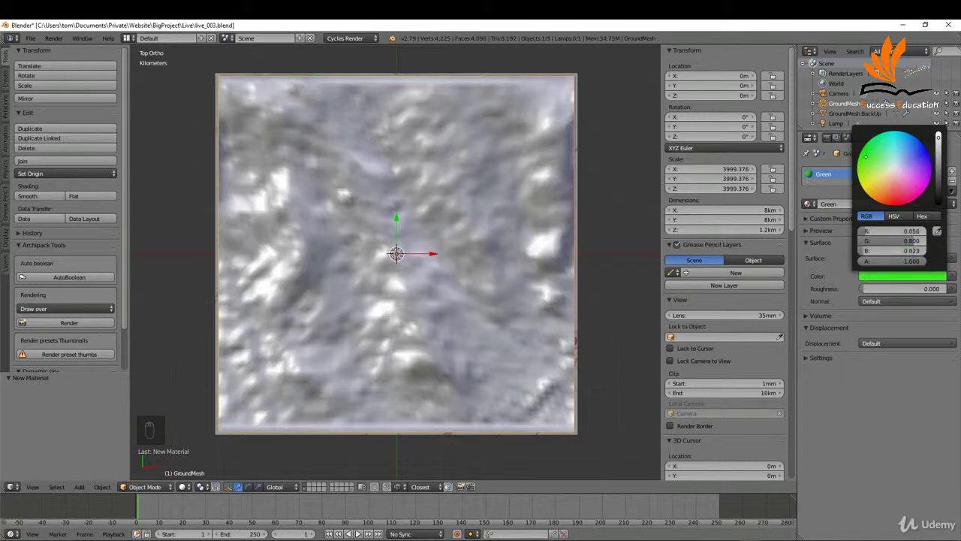
left_click_drag(938, 140, 938, 166)
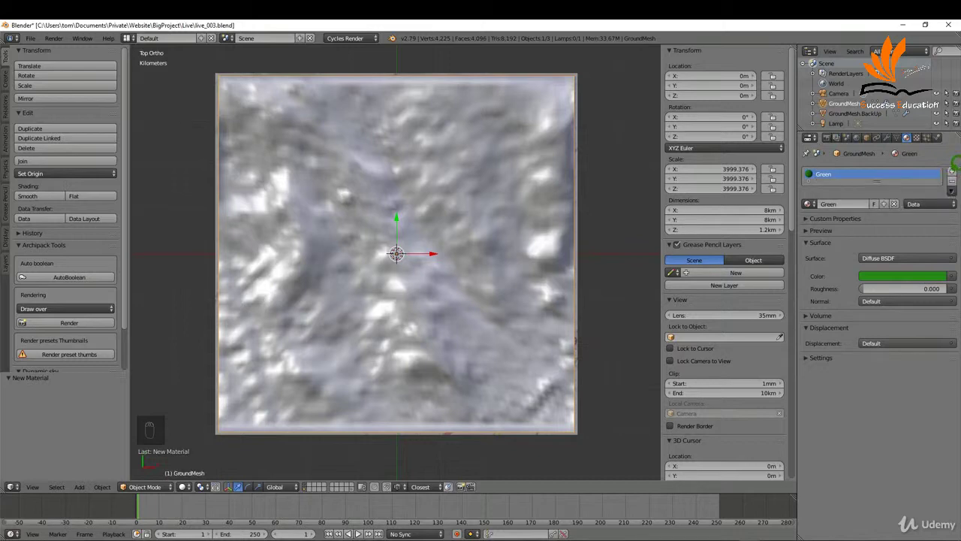
Add a second material slot with a new material named Roads and set its diffuse color to a medium blue
left_click(951, 172)
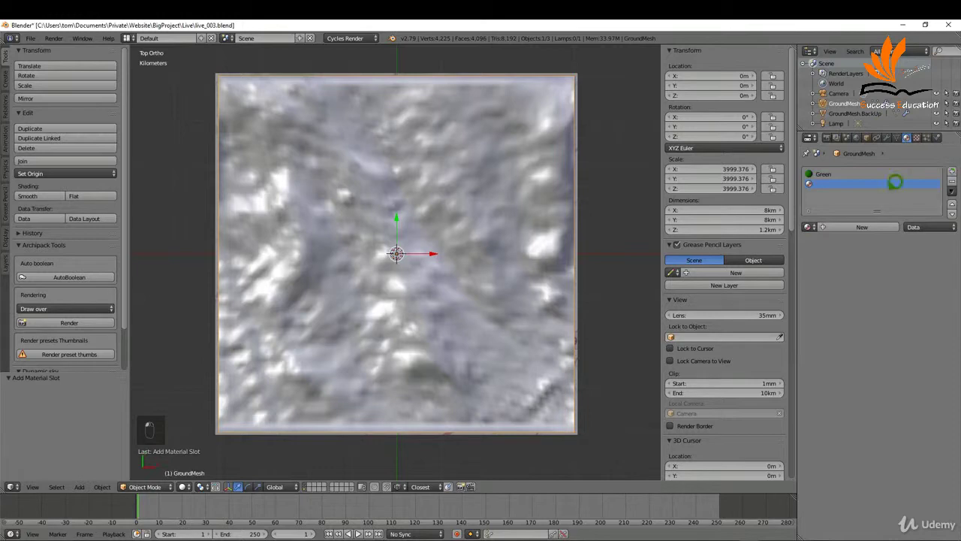
left_click(862, 227)
left_click(858, 227)
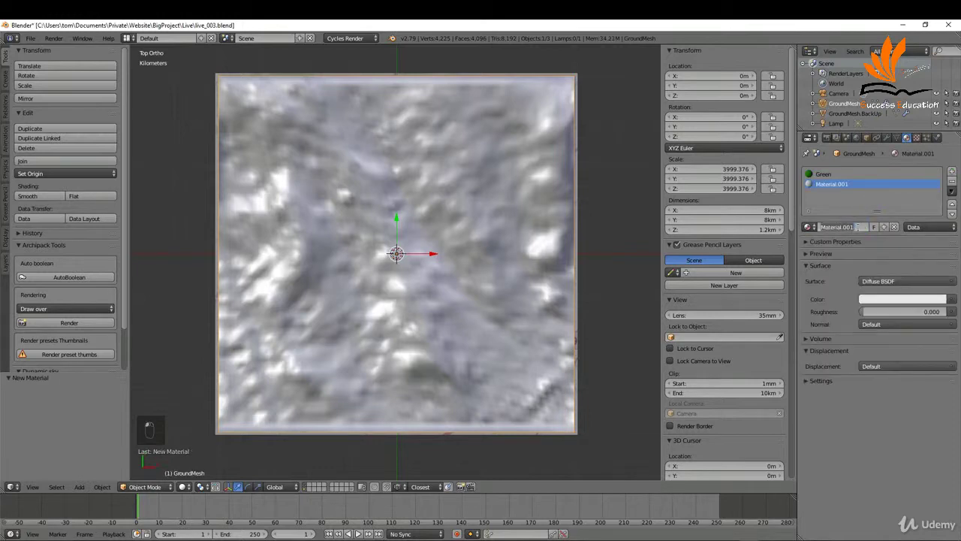
key("BackSpace")
type("Roads")
key("Return")
left_click(893, 298)
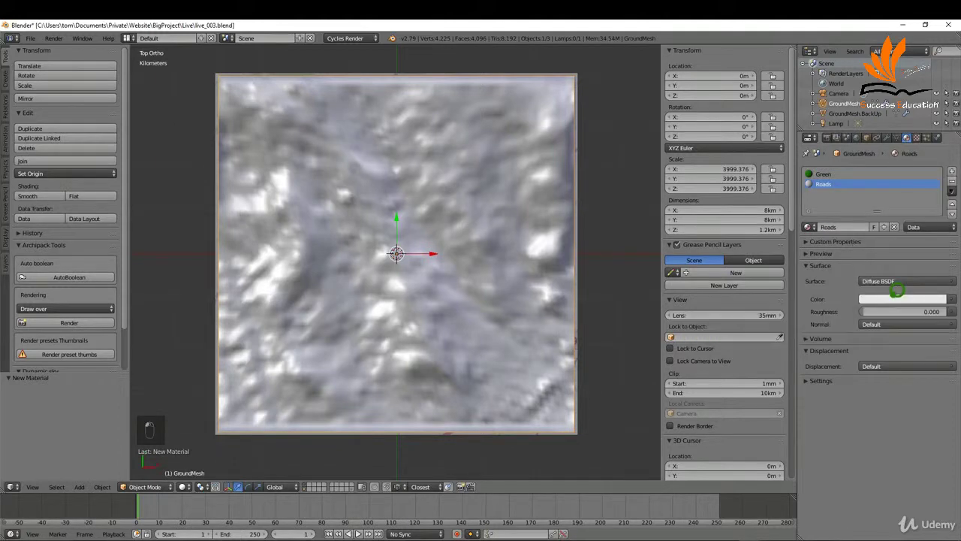
left_click(897, 290)
left_click_drag(912, 225, 905, 177)
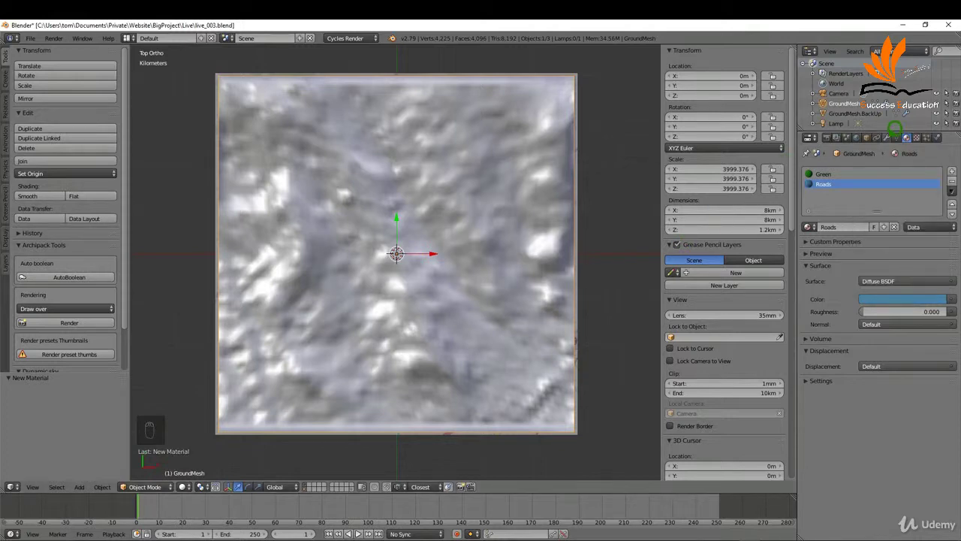
Apply the Subsurf modifier on the GroundMesh object
left_click(887, 138)
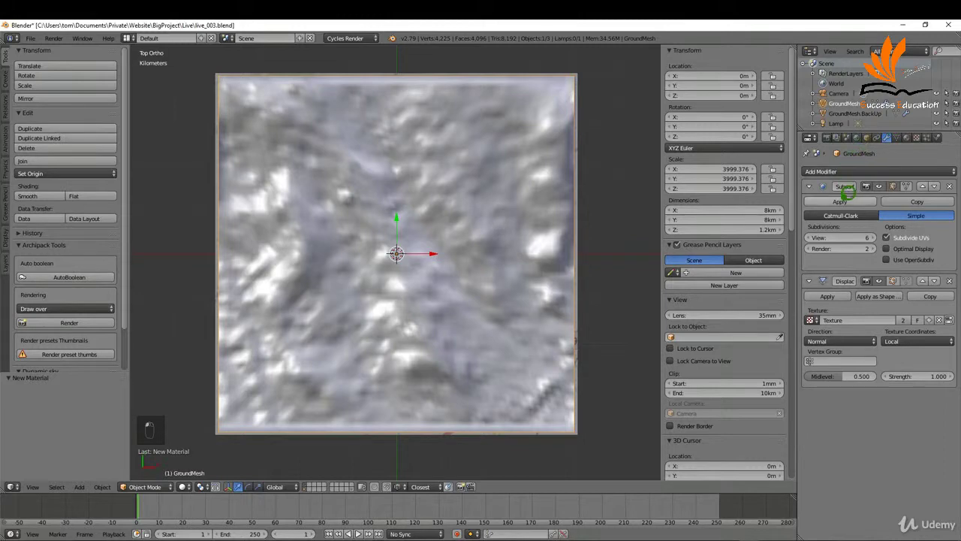
left_click(856, 198)
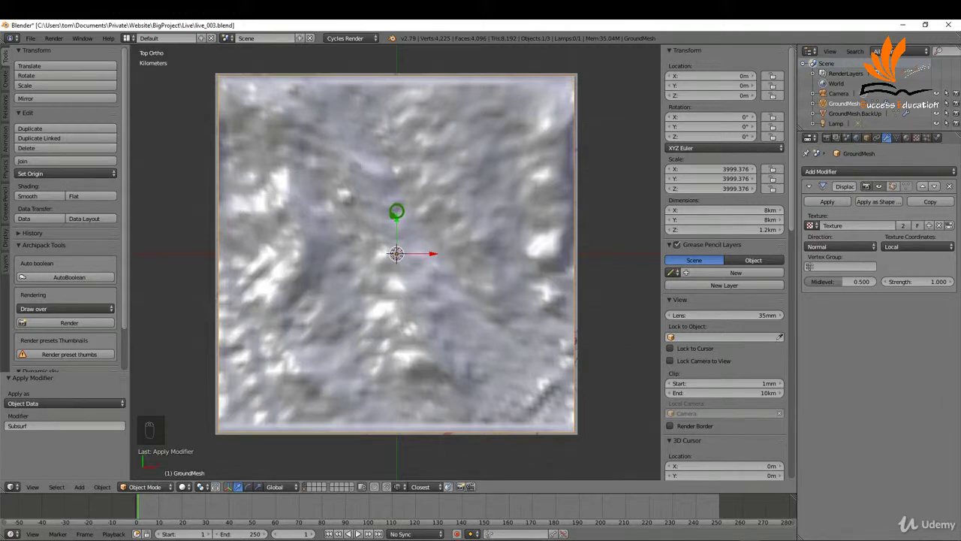
Put GroundMesh into Edit Mode with face selection and show it in Wireframe so the map beneath is visible
key("Tab")
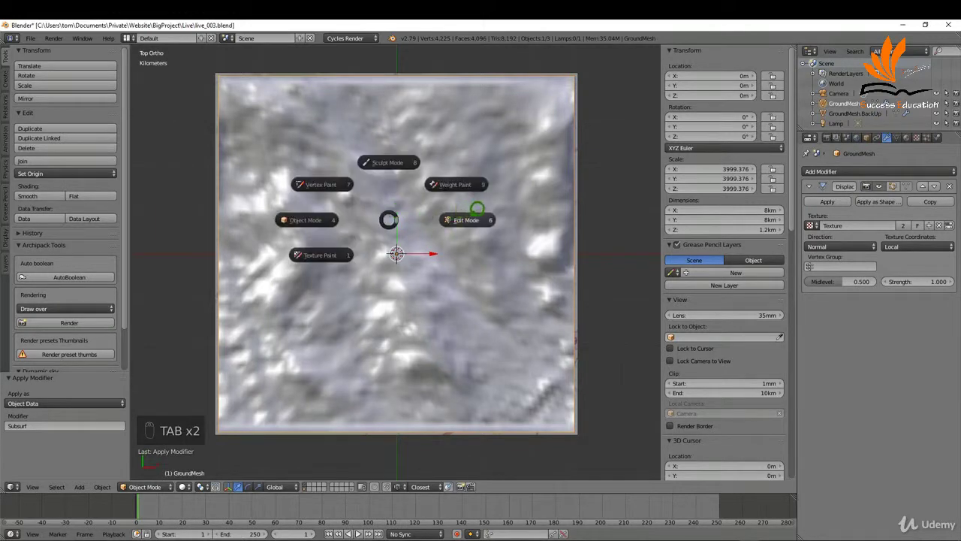
left_click(460, 216)
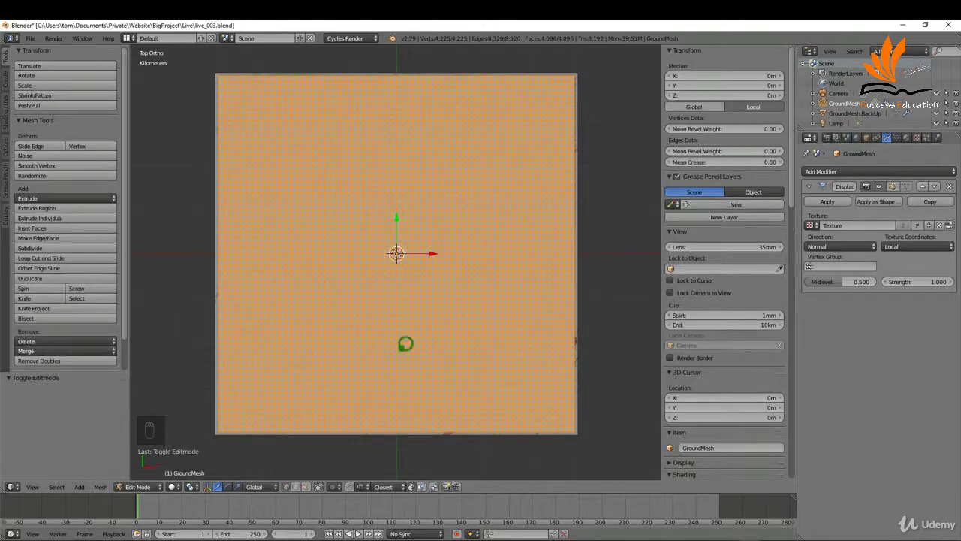
key("ctrl+Tab")
left_click(380, 373)
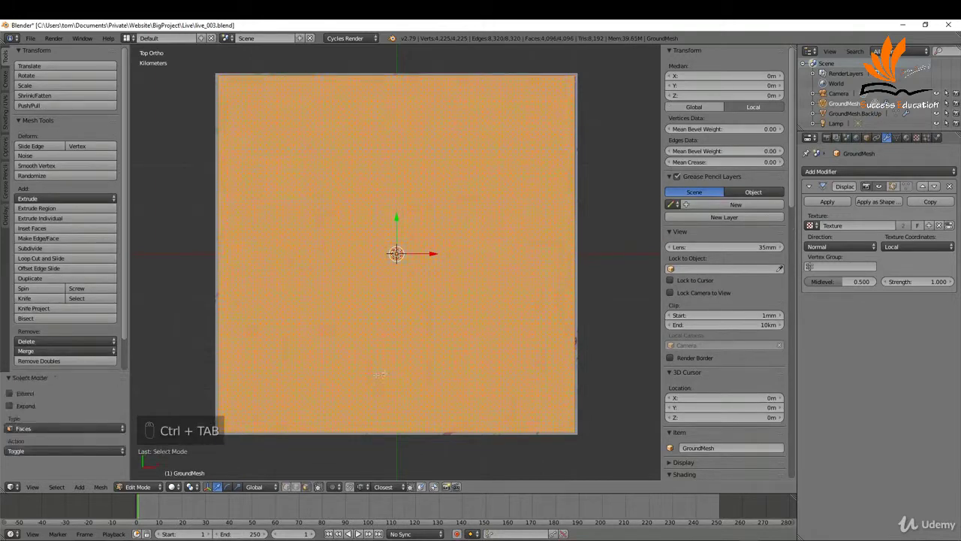
key("z")
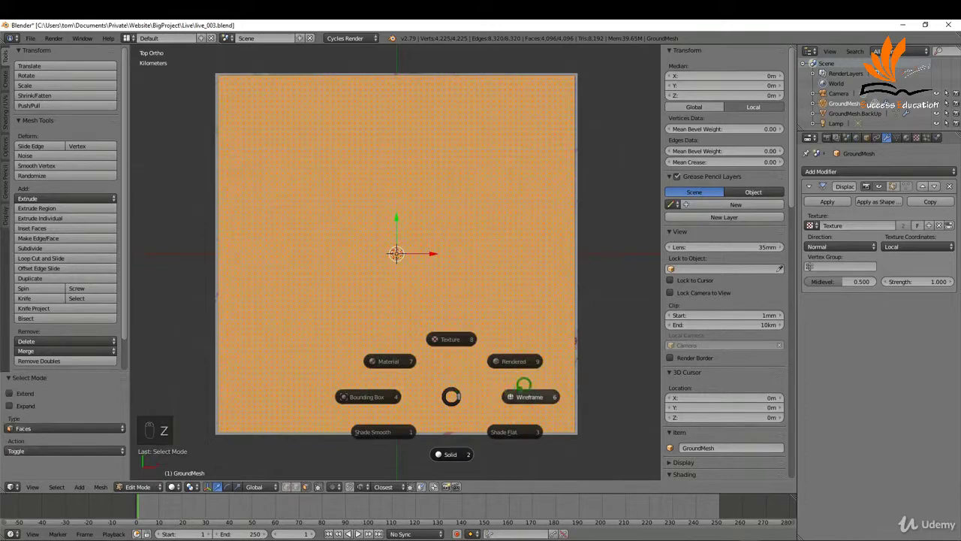
left_click(528, 395)
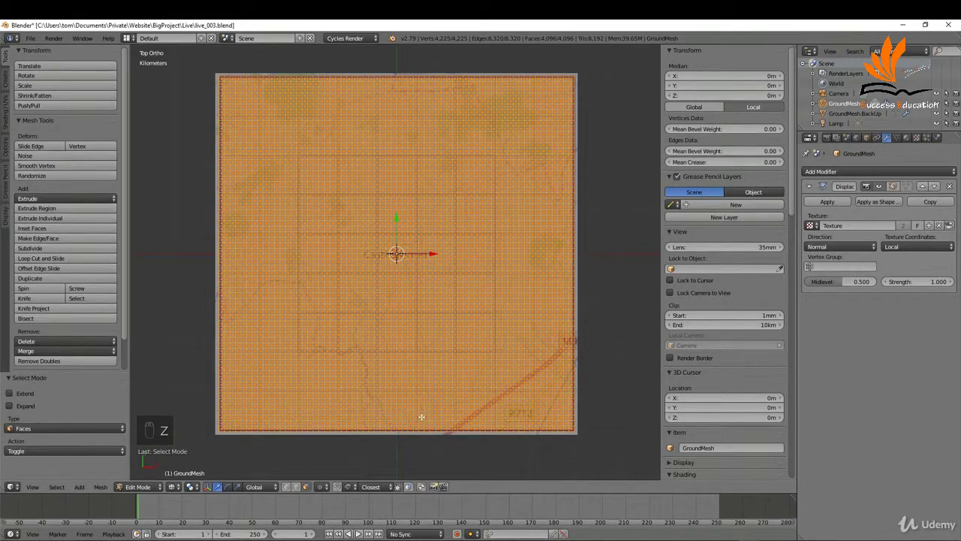
Circle-select the faces along the thin road running up from the lower edge of the terrain, just beside the red R712 road
scroll(422, 419, "up", 4)
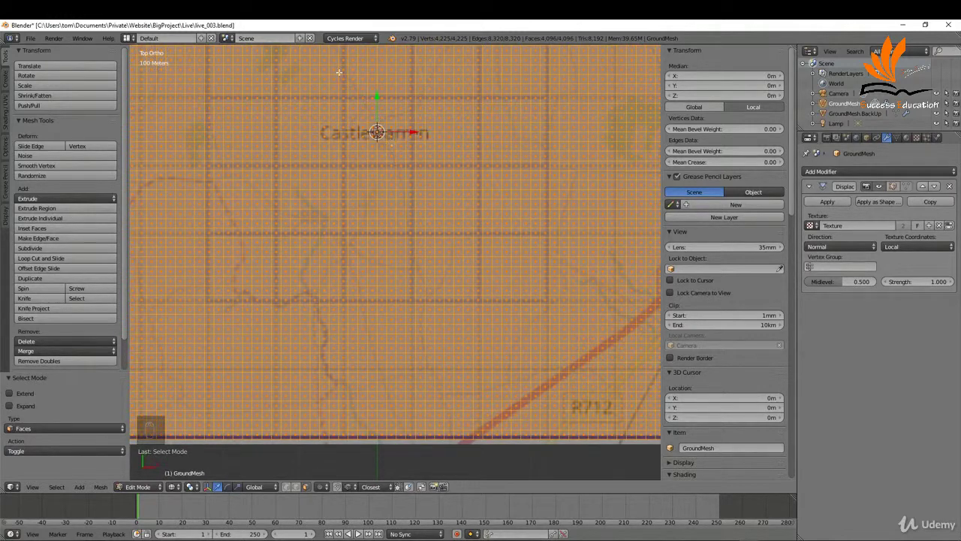
scroll(454, 438, "up", 8)
right_click(442, 433)
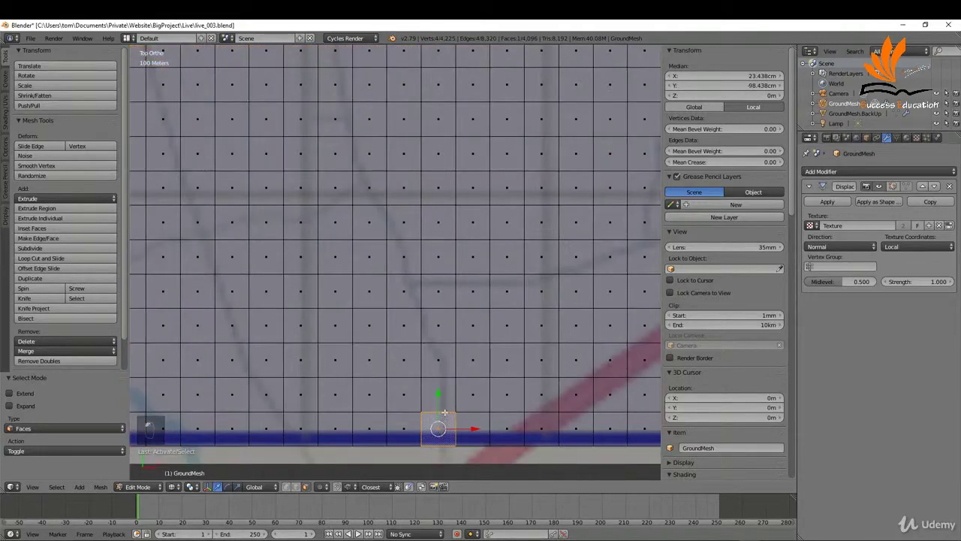
key("c")
mouse_move(440, 404)
left_mouse_down()
mouse_move(441, 330)
mouse_move(409, 287)
mouse_move(409, 238)
mouse_move(374, 193)
mouse_move(370, 134)
mouse_move(338, 59)
left_mouse_up()
right_click(338, 59)
Extend the face selection northward along the same road, past the fork and onto its left arm
scroll(428, 213, "down", 7)
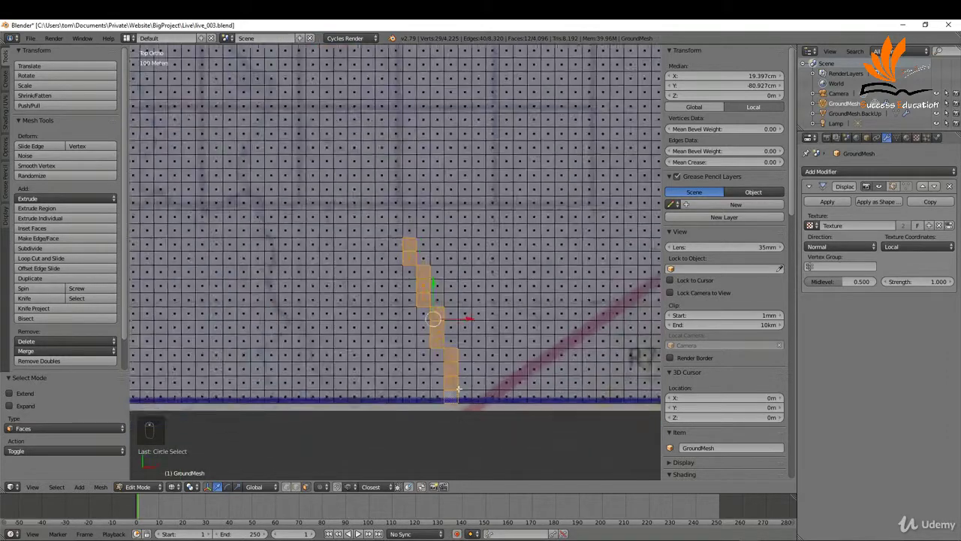
scroll(430, 214, "up", 8)
key("c")
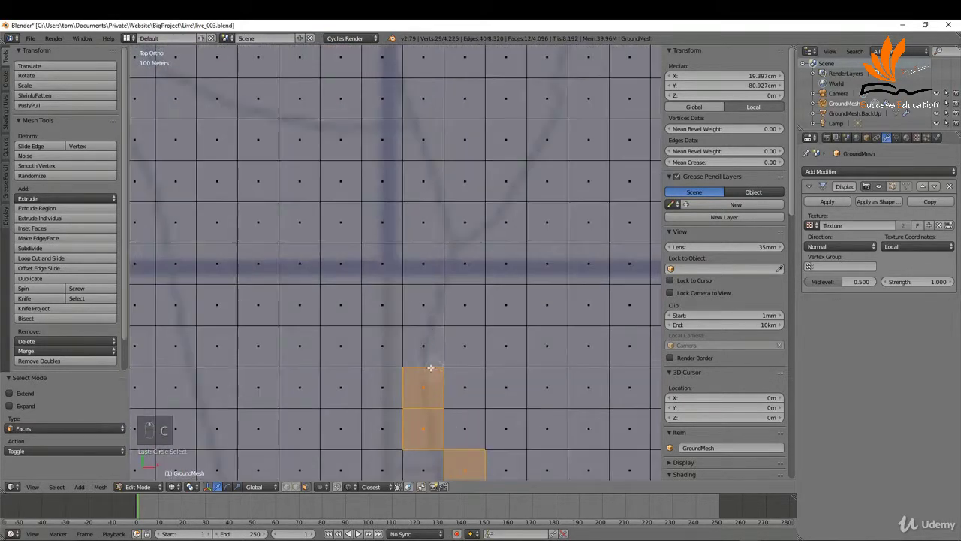
left_click(428, 331)
mouse_move(429, 331)
left_mouse_down()
mouse_move(437, 295)
mouse_move(462, 272)
mouse_move(469, 218)
mouse_move(429, 151)
mouse_move(419, 98)
mouse_move(444, 163)
mouse_move(435, 176)
mouse_move(442, 185)
mouse_move(392, 58)
left_mouse_up()
Add the faces along the first stretch of the branch road that leads northeast from the fork
scroll(408, 122, "down", 3)
scroll(466, 240, "up", 1)
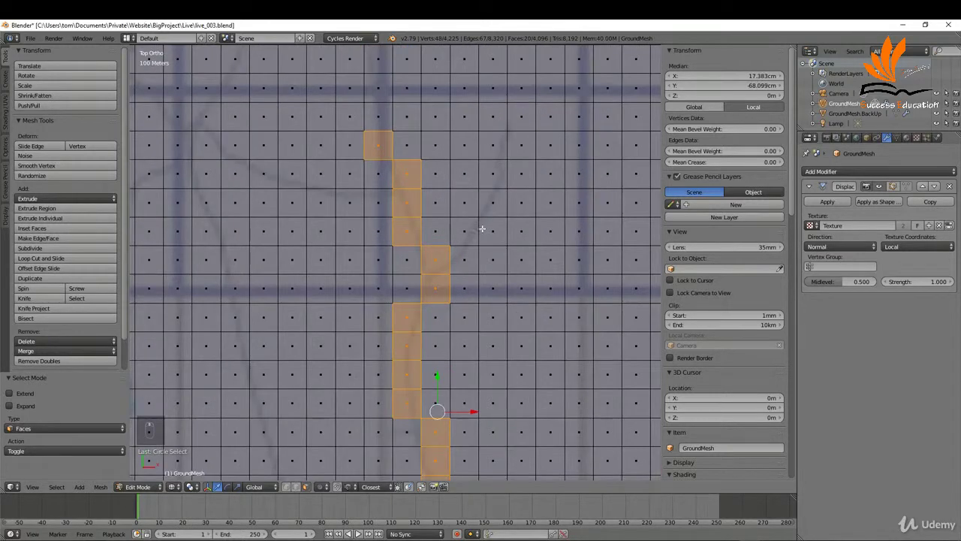
key("c")
mouse_move(464, 257)
left_mouse_down()
mouse_move(461, 230)
mouse_move(500, 185)
mouse_move(500, 142)
mouse_move(521, 120)
left_mouse_up()
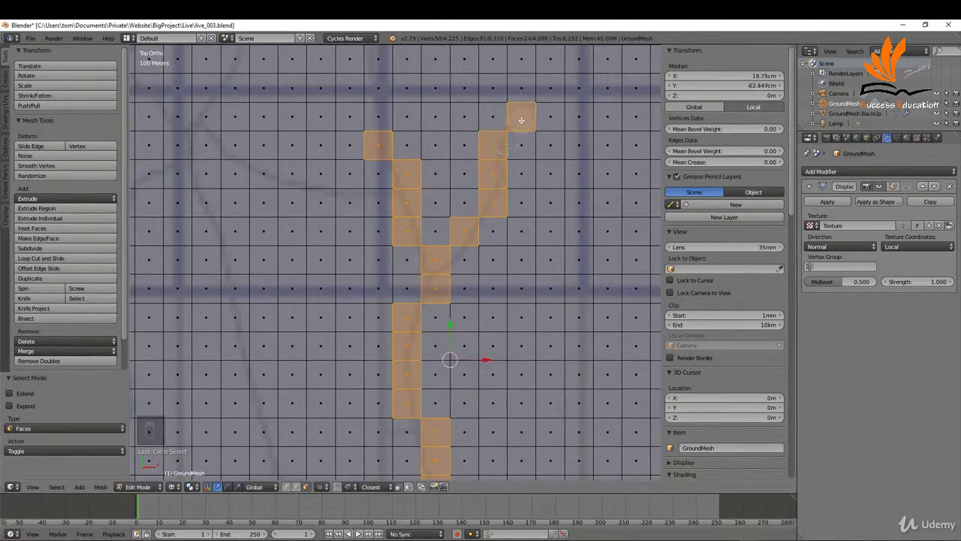
Continue selecting the main road's faces northward from the left arm of the fork toward Castlewarren
mouse_move(521, 120)
middle_mouse_down("shift")
mouse_move(481, 226)
mouse_move(429, 272)
middle_mouse_up("shift")
key("c")
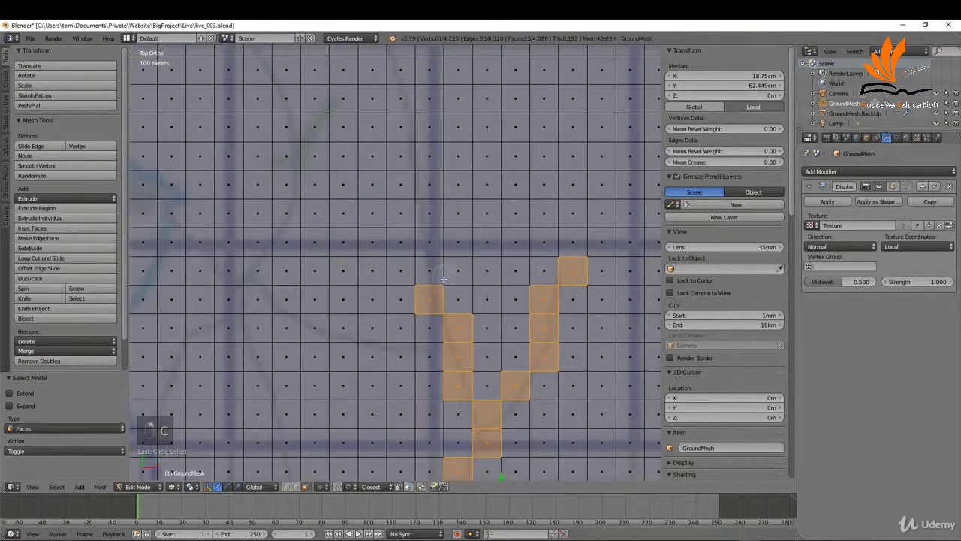
mouse_move(427, 257)
left_mouse_down()
mouse_move(428, 114)
mouse_move(402, 95)
mouse_move(400, 72)
left_mouse_up()
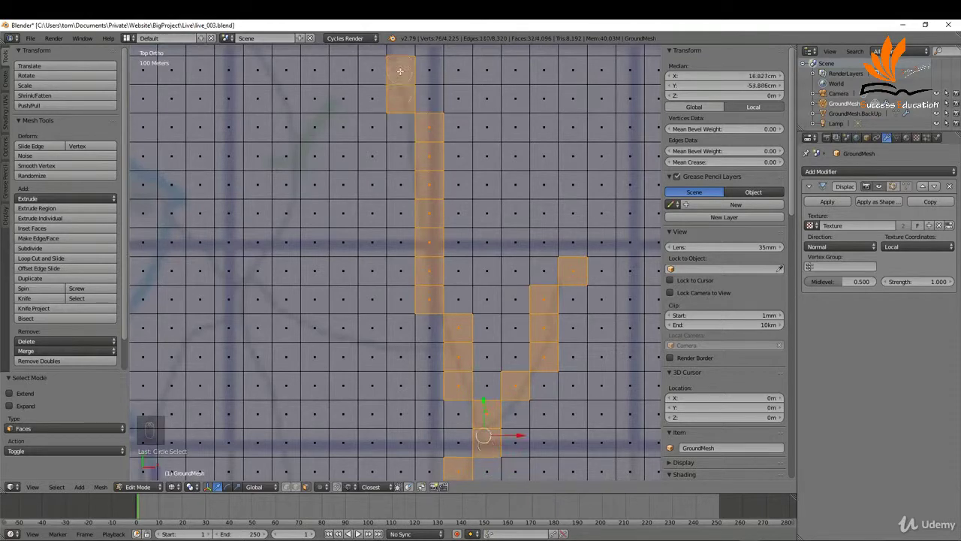
Add the faces where the main road crosses the Castlewarren label and continues to the northwest
scroll(390, 82, "down", 3)
scroll(385, 91, "up", 5)
key("c")
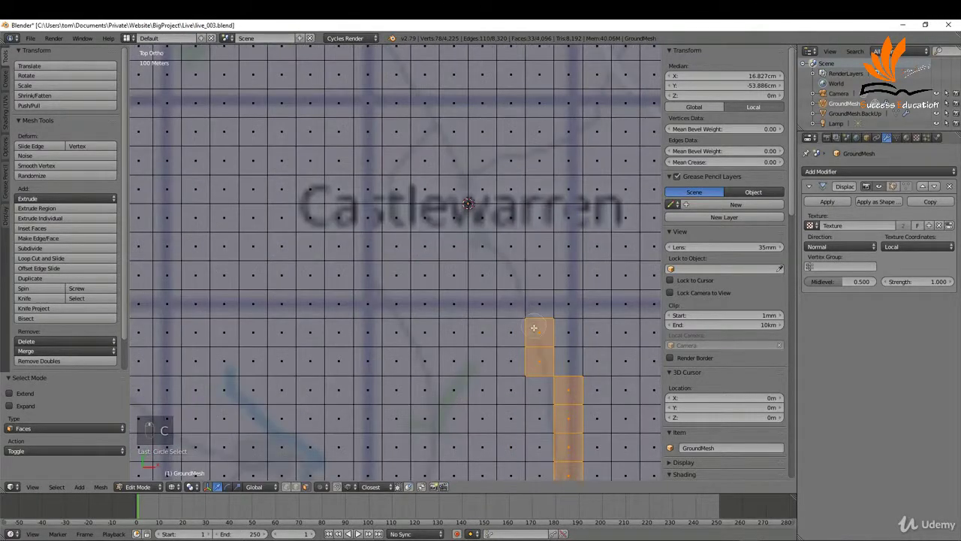
mouse_move(533, 330)
left_mouse_down()
mouse_move(512, 301)
mouse_move(507, 255)
mouse_move(458, 180)
mouse_move(449, 133)
mouse_move(401, 72)
left_mouse_up()
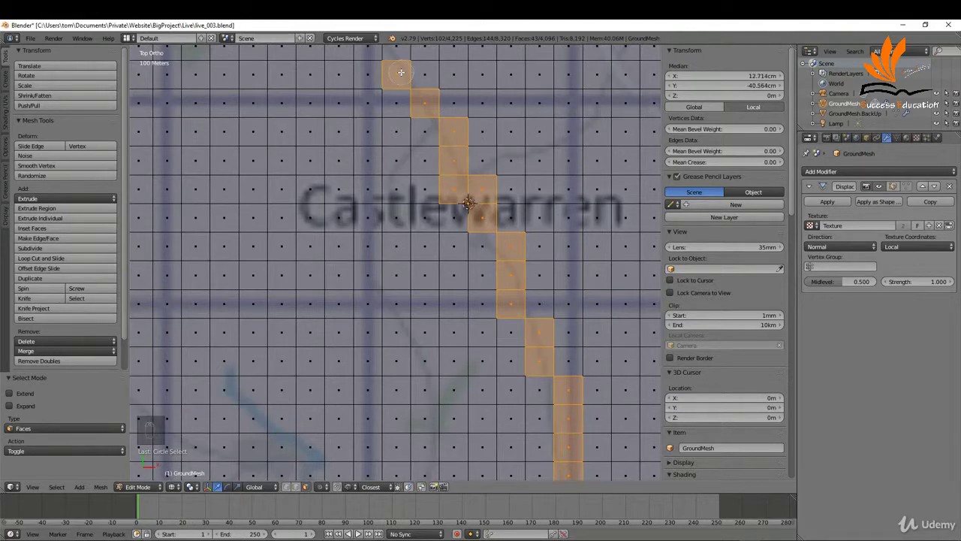
Deselect the stray face beside the Castlewarren label and extend the road selection farther northwest
scroll(401, 73, "down", 5)
scroll(511, 344, "up", 5)
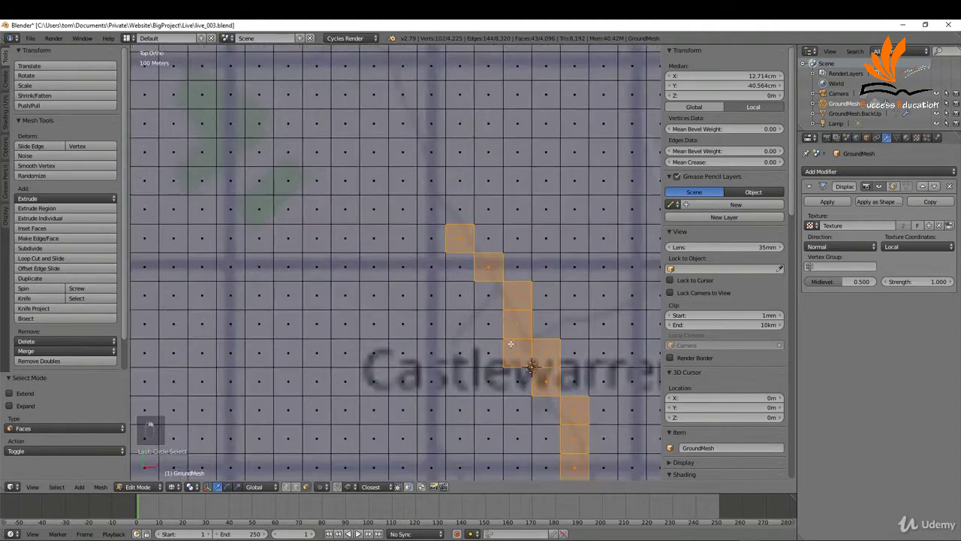
key("c")
middle_click_drag(517, 361, 500, 300)
mouse_move(460, 222)
left_mouse_down()
mouse_move(424, 114)
mouse_move(401, 69)
left_mouse_up()
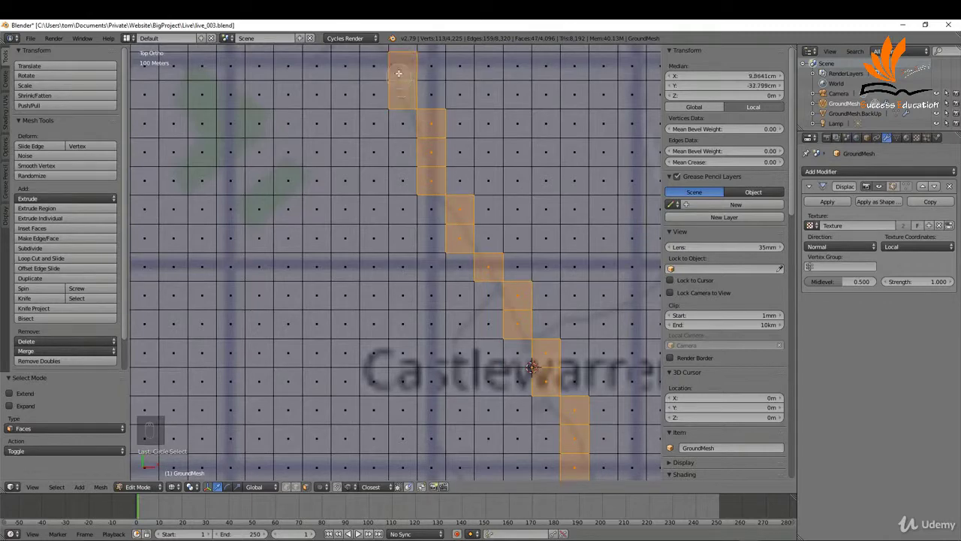
right_click(399, 72)
Select the next northwest stretch of road faces beyond Castlewarren and remove the extra face picked beside its upper part
scroll(424, 238, "down", 5)
key("c")
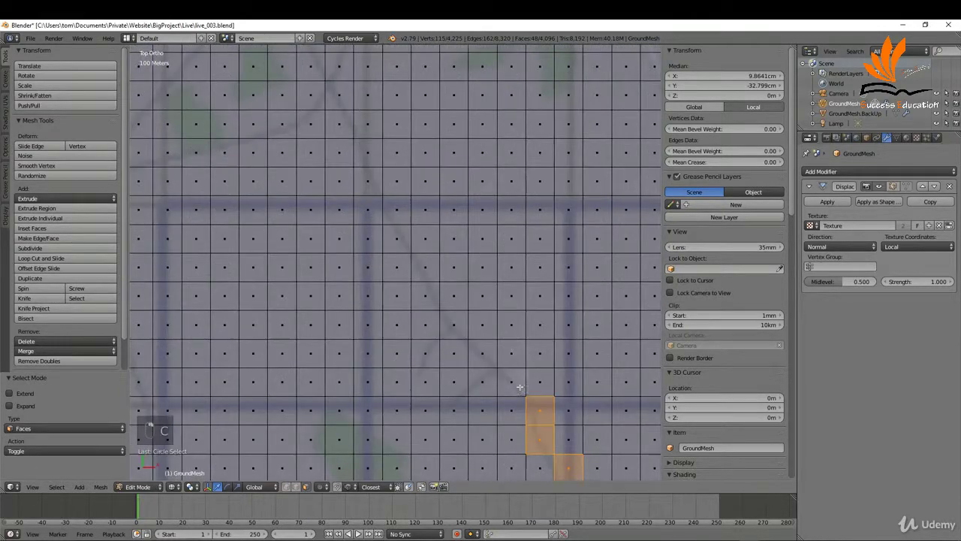
mouse_move(533, 412)
left_mouse_down()
mouse_move(453, 324)
mouse_move(394, 211)
mouse_move(368, 180)
mouse_move(327, 58)
mouse_move(343, 87)
left_mouse_up()
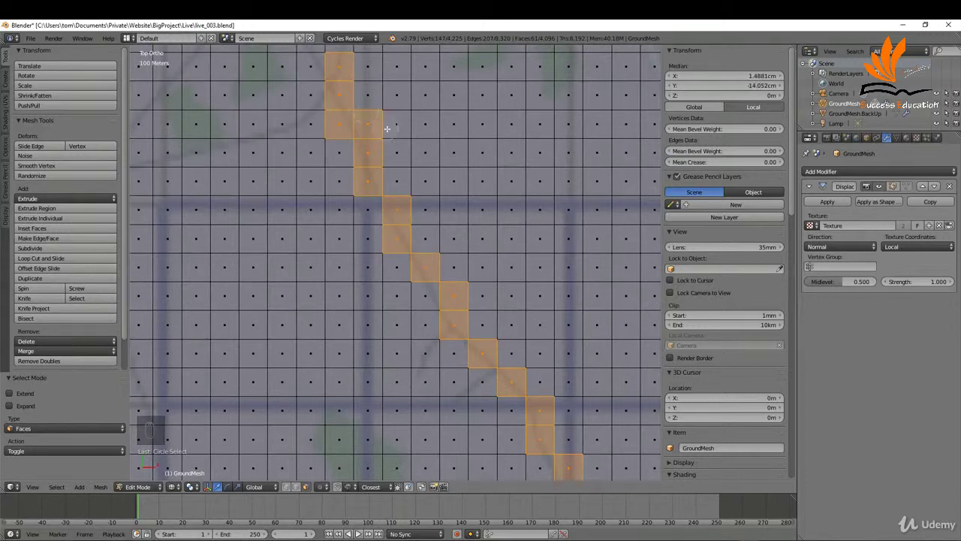
middle_click_drag(373, 115, 383, 126)
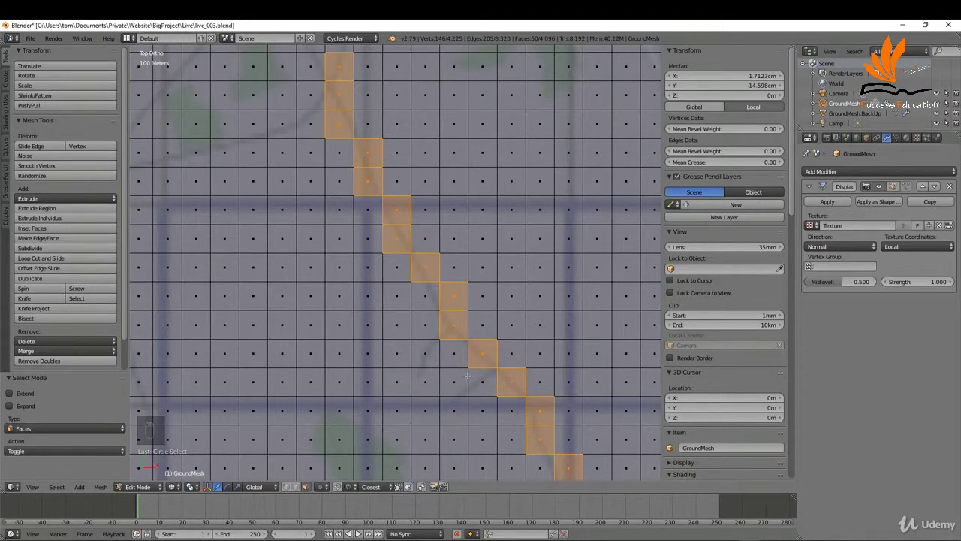
Complete the main road selection by adding its last faces up to the northern edge of the terrain
scroll(467, 376, "down", 5)
scroll(440, 283, "up", 5)
key("c")
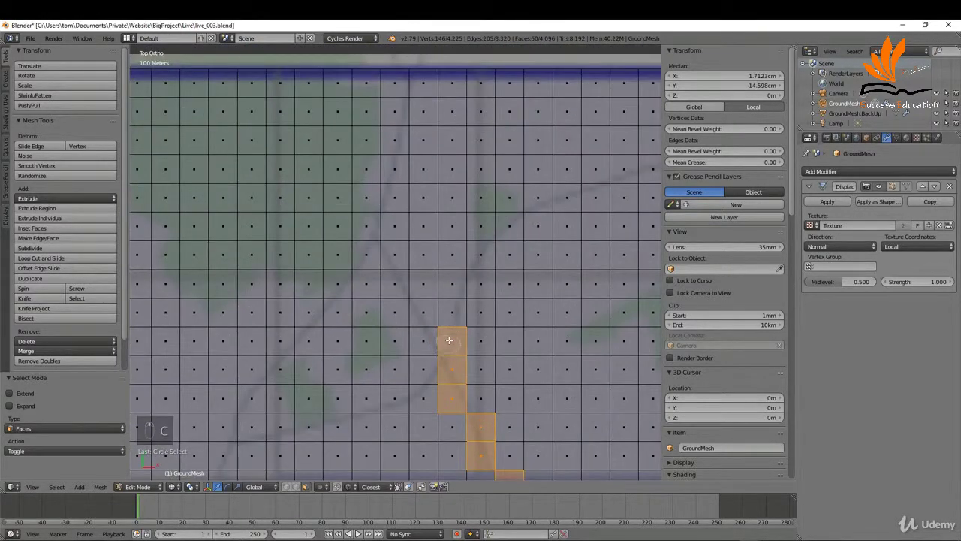
mouse_move(449, 340)
left_mouse_down()
mouse_move(377, 229)
mouse_move(408, 97)
mouse_move(423, 77)
left_mouse_up()
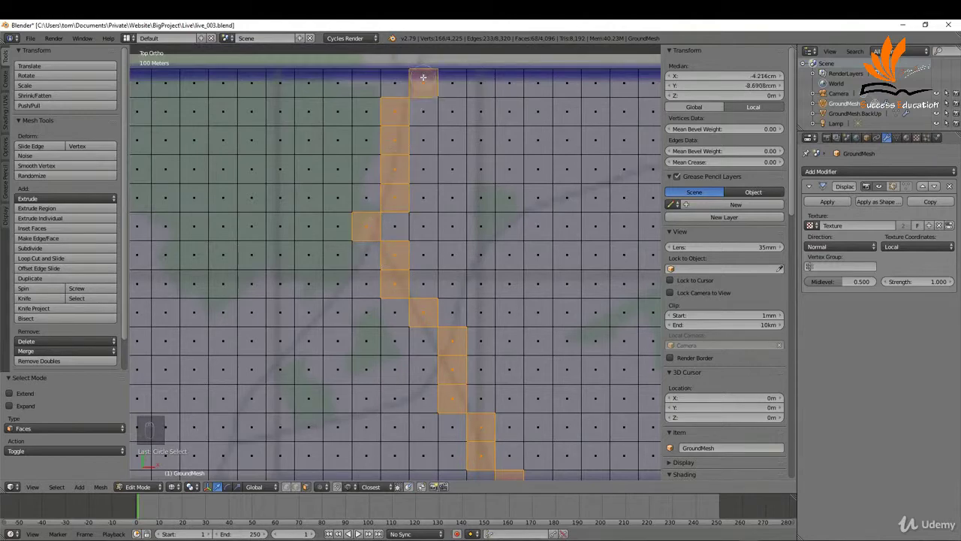
right_click(422, 76)
Circle-select the faces of the side road that curves northwest from the main road just above the southern fork
scroll(436, 120, "down", 6)
scroll(526, 301, "up", 2)
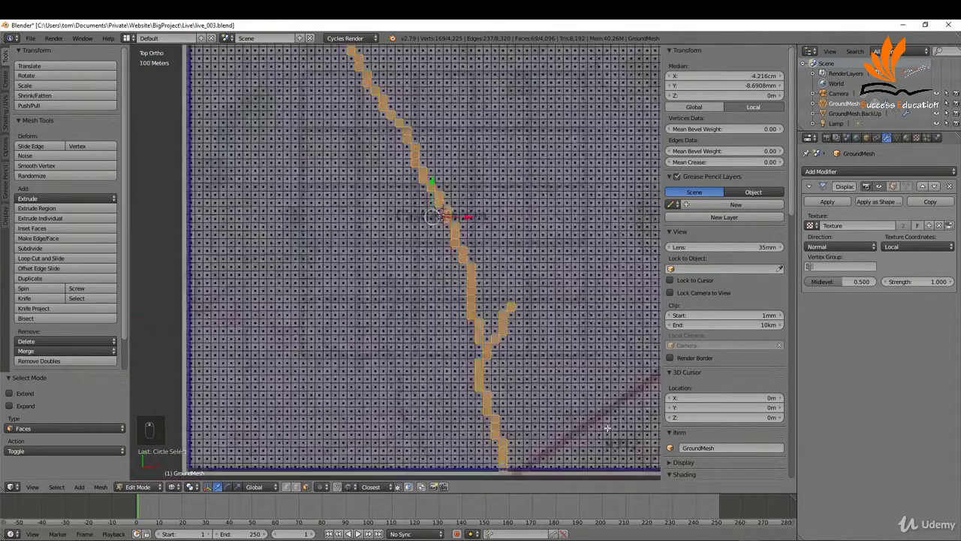
scroll(480, 301, "up", 7)
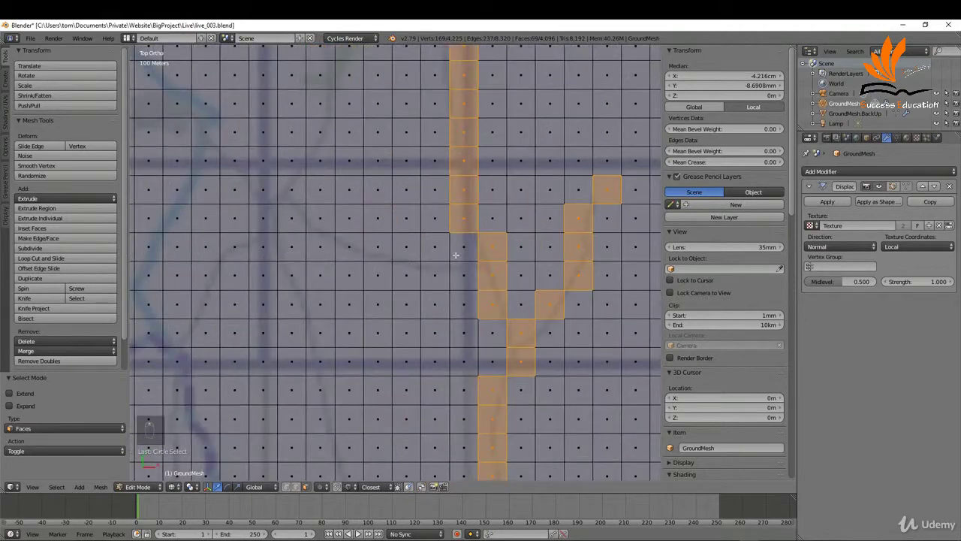
scroll(456, 255, "up", 3)
key("c")
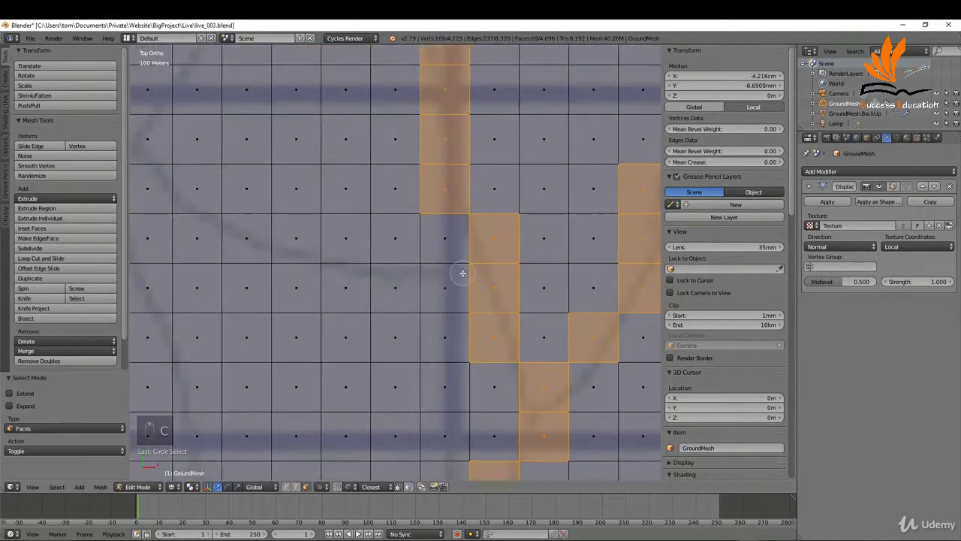
mouse_move(410, 274)
left_mouse_down()
mouse_move(379, 276)
mouse_move(458, 291)
left_mouse_up()
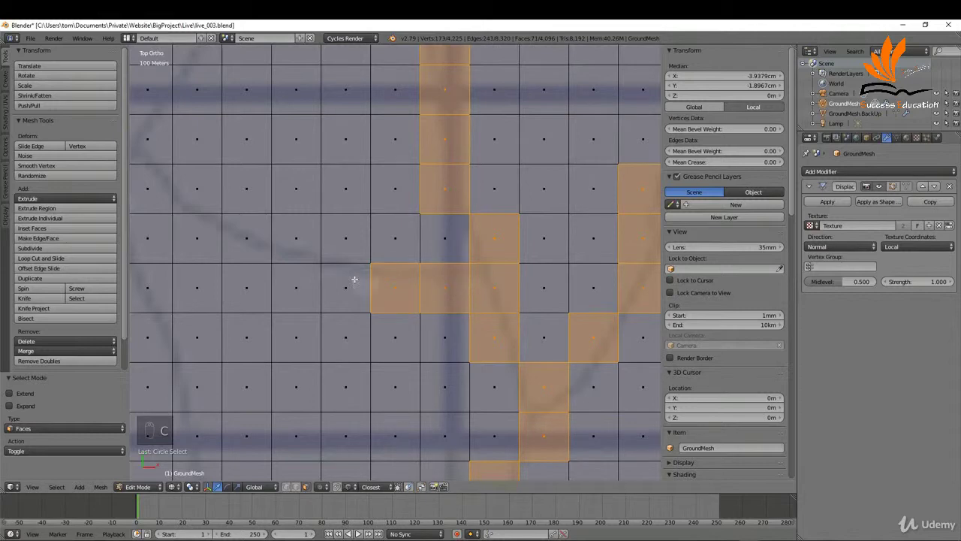
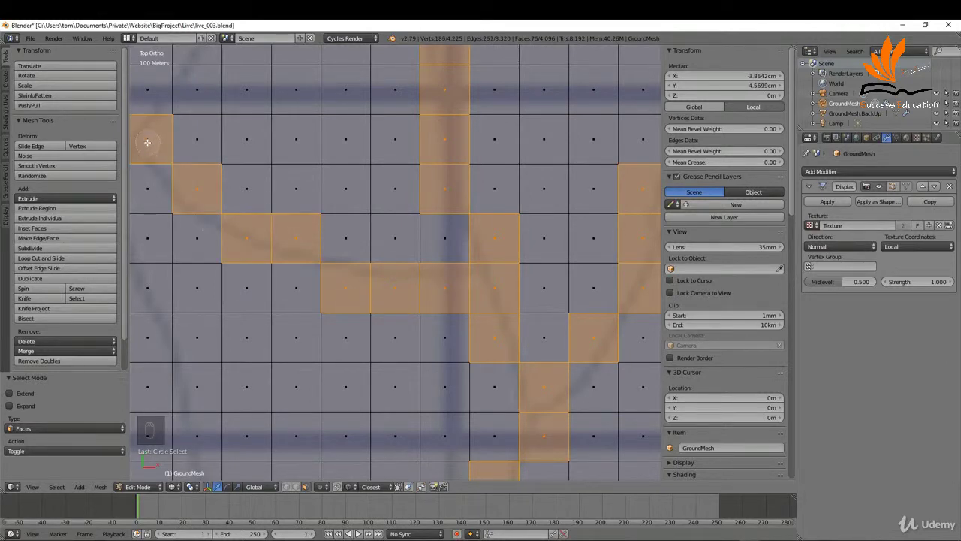
Assign the Roads material to the selected road faces of GroundMesh
scroll(292, 186, "down", 8)
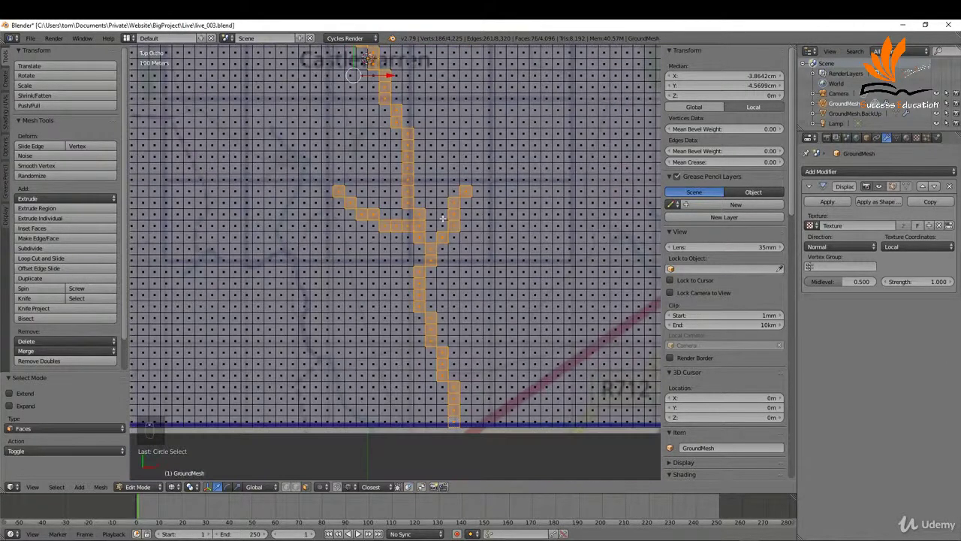
scroll(457, 309, "down", 8)
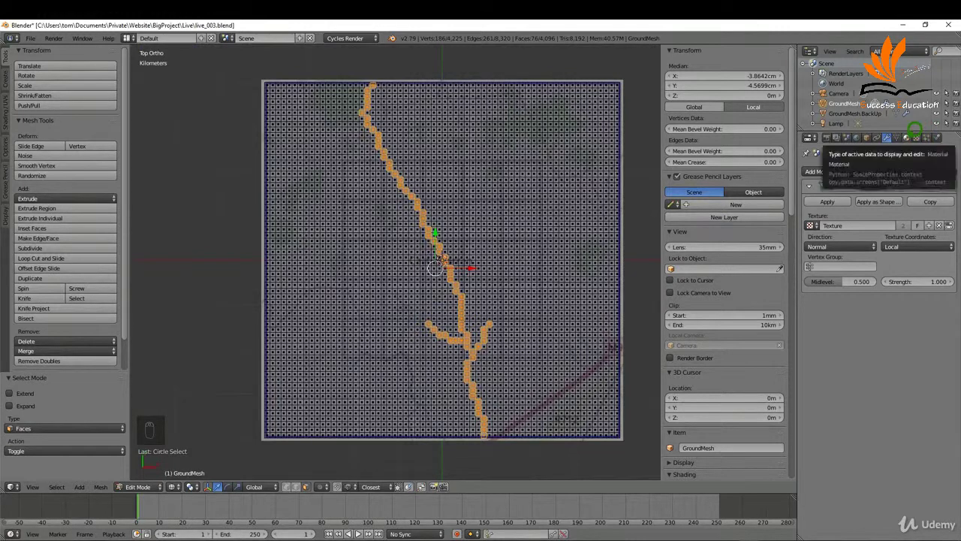
left_click(907, 138)
left_click(831, 184)
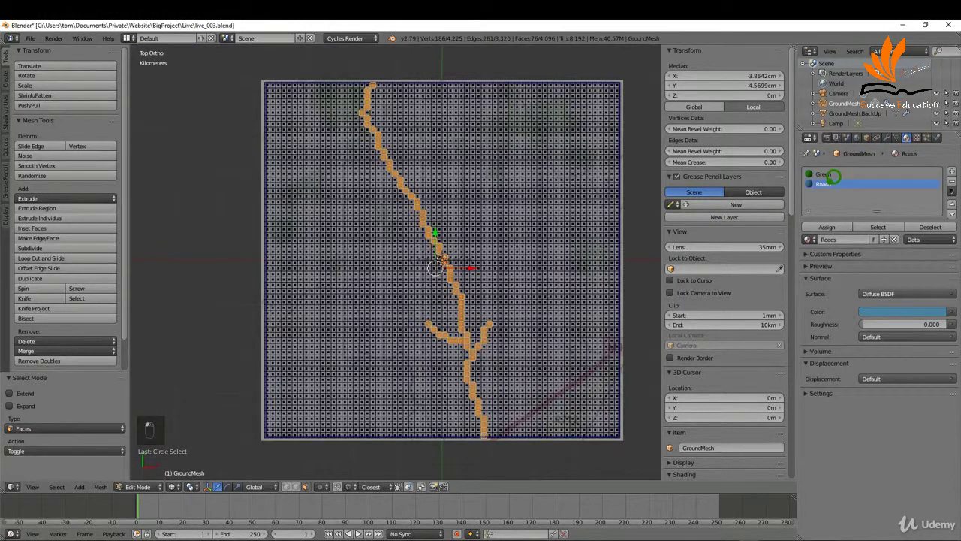
left_click(826, 226)
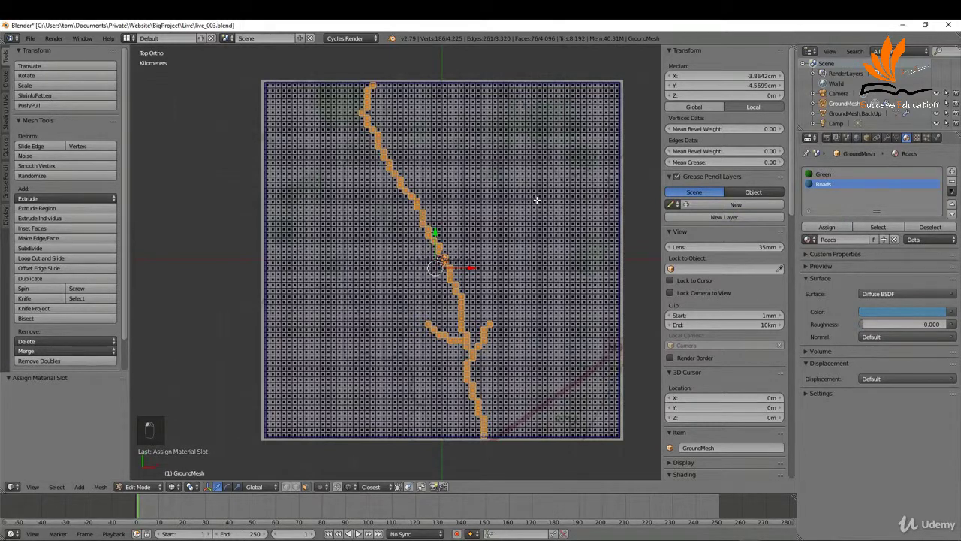
Check the road coloring in Material shading with all faces deselected, and return the viewport to Wireframe
key("z")
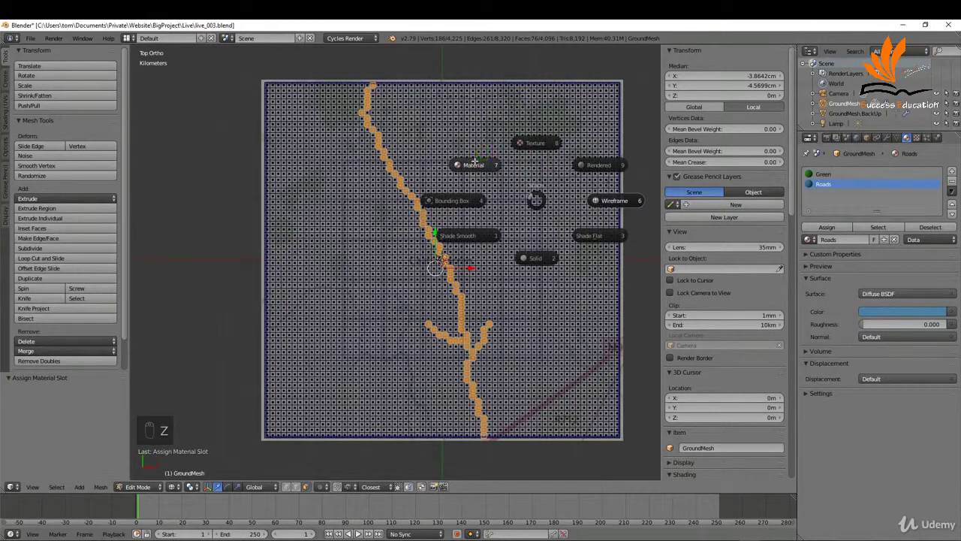
left_click(475, 161)
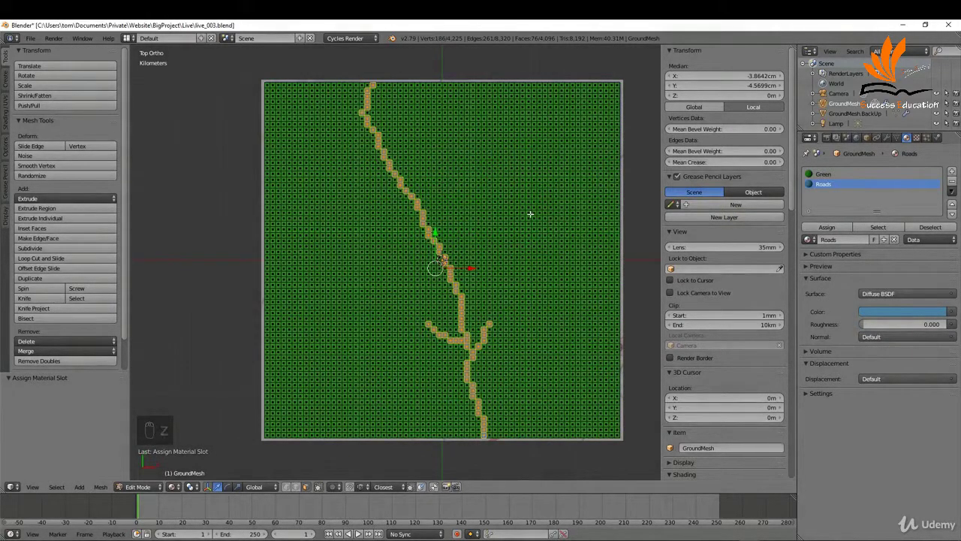
key("a")
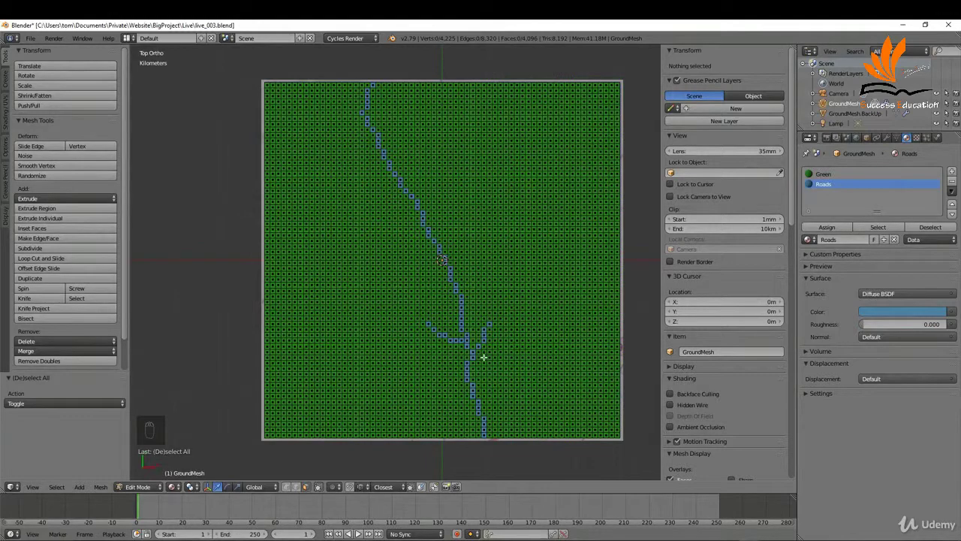
key("z")
left_click(540, 342)
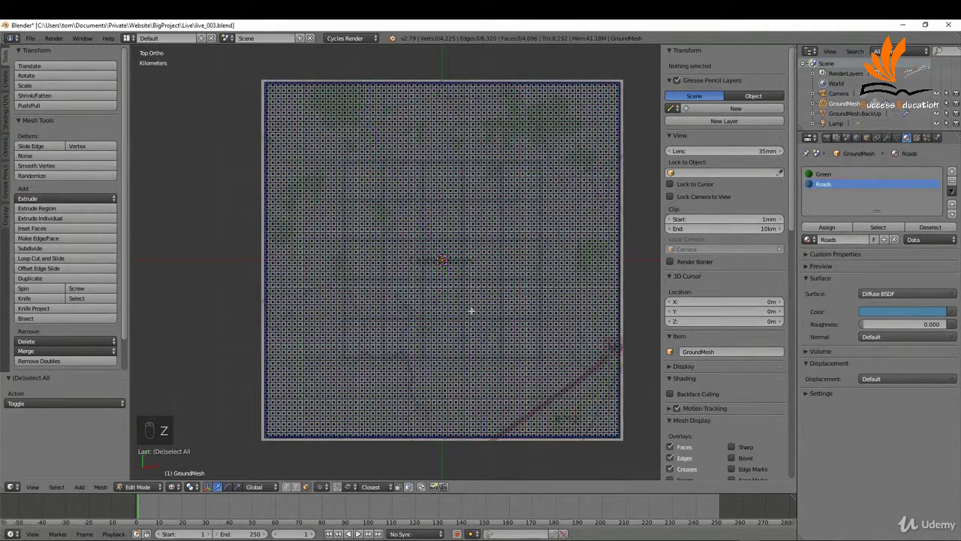
Deselect everything, select the GroundMesh face on the road bend south of Castlewarren, and snap the 3D cursor to it
key("a")
key("a")
key("a")
scroll(384, 286, "down", 1)
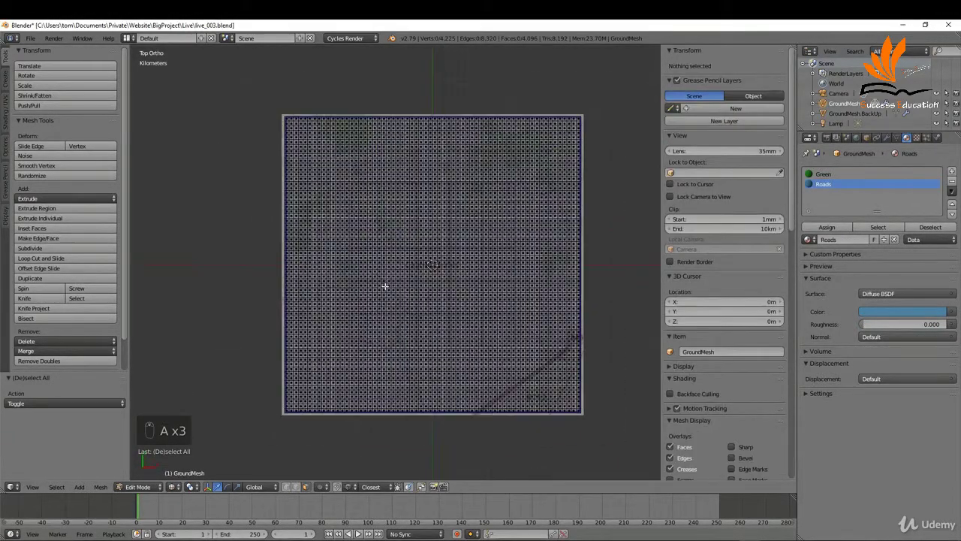
scroll(451, 272, "up", 2)
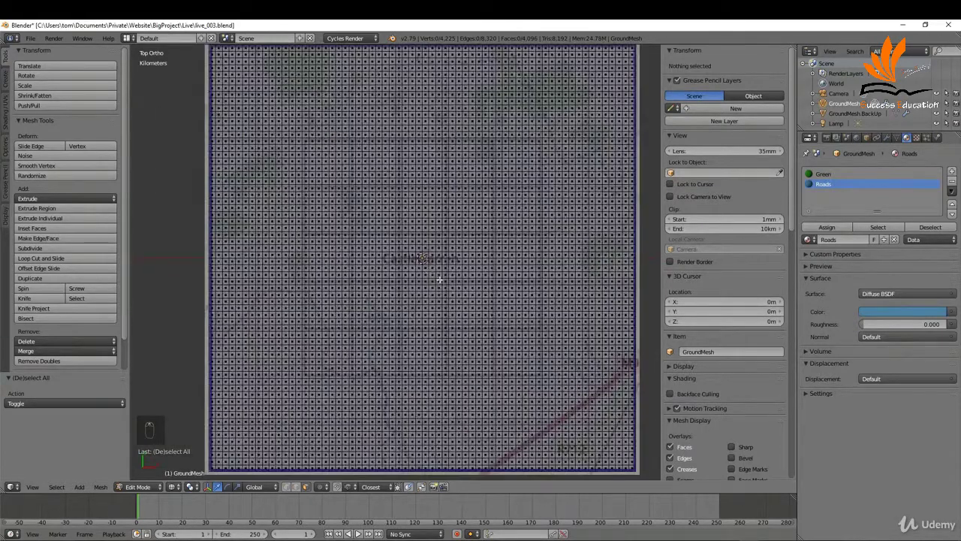
scroll(439, 280, "up", 6)
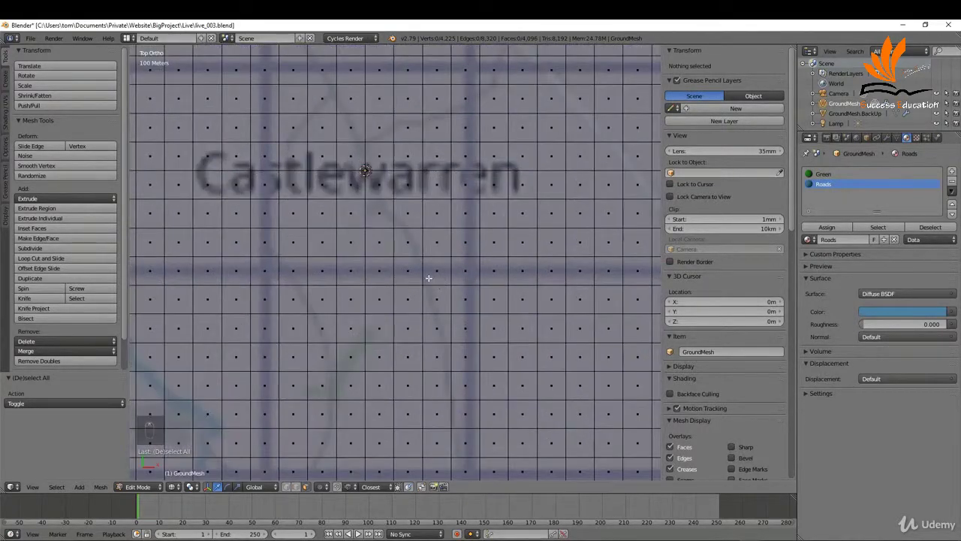
scroll(428, 278, "up", 1)
scroll(411, 231, "down", 2)
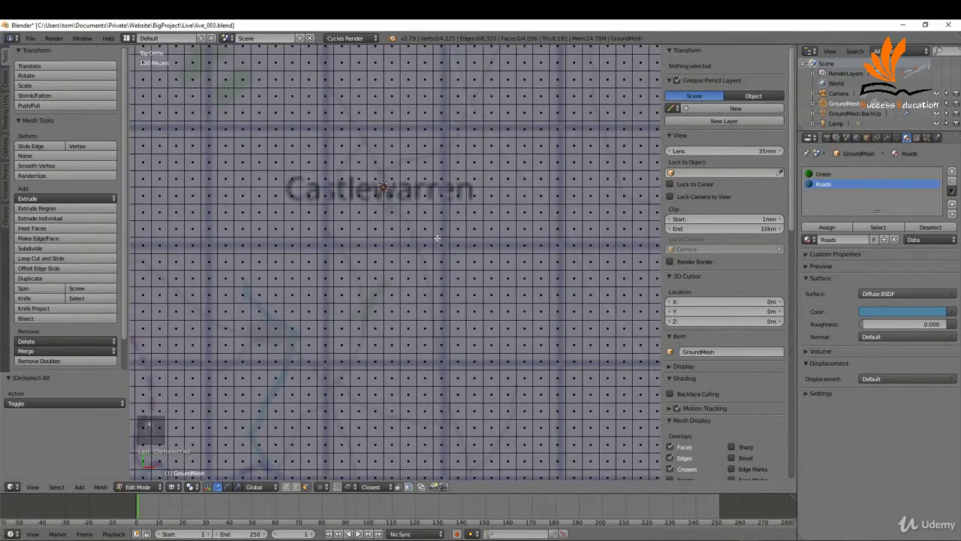
scroll(437, 238, "down", 1)
scroll(459, 402, "up", 8)
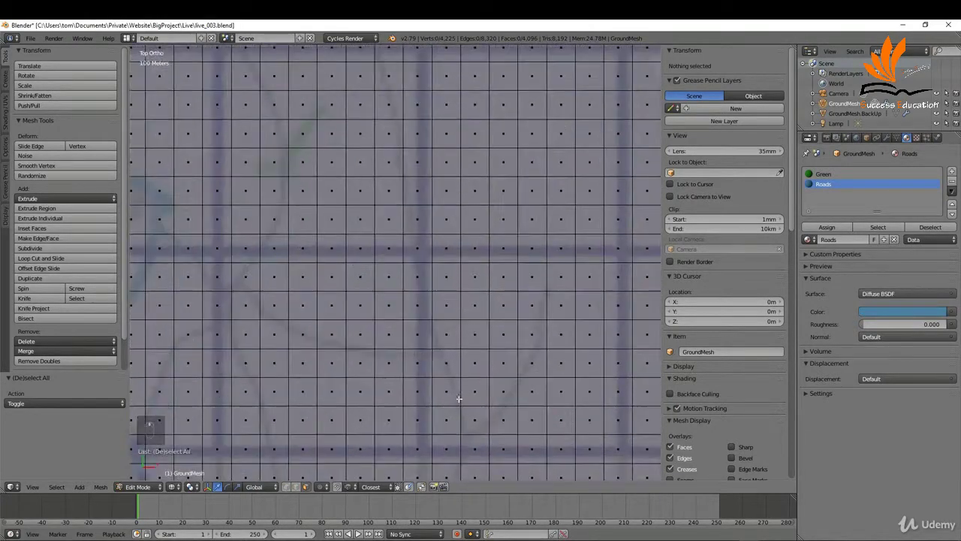
right_click(428, 363)
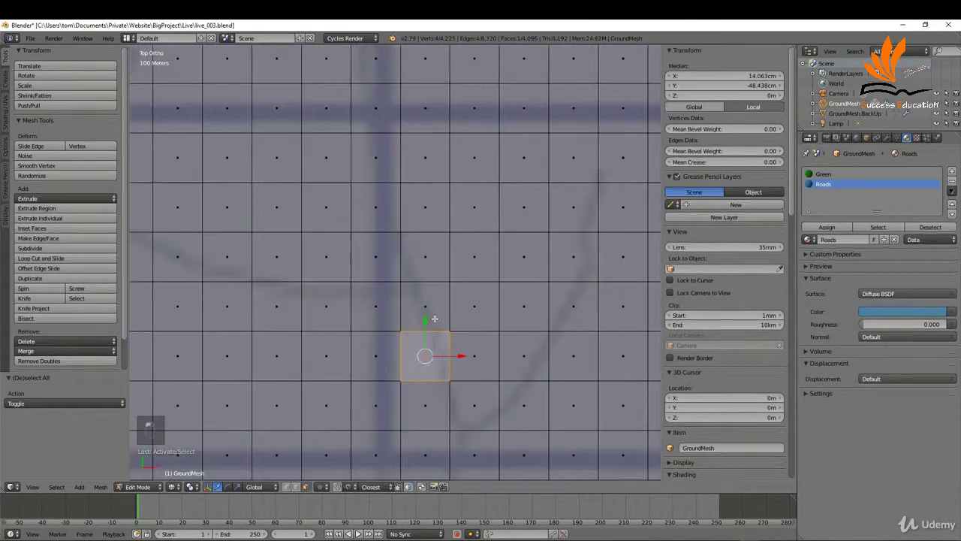
scroll(481, 346, "up", 3)
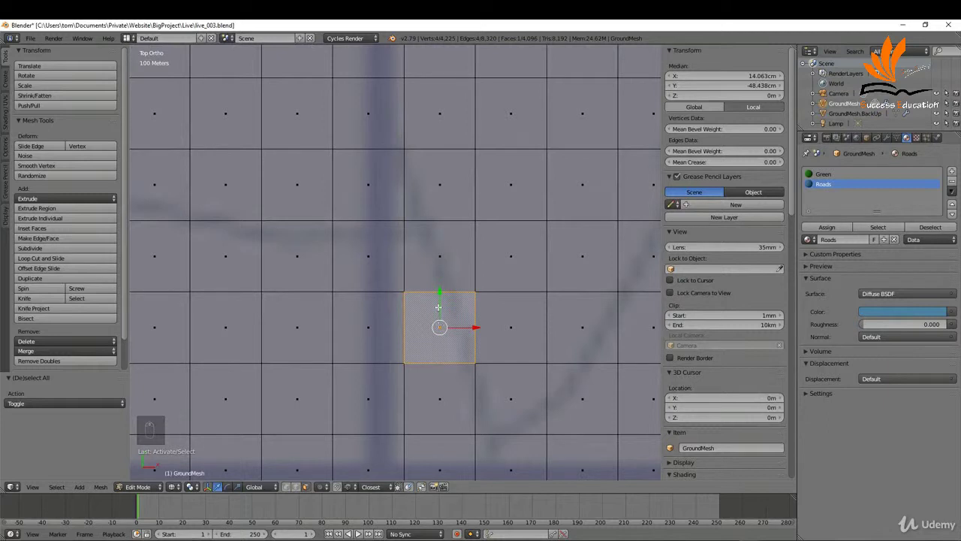
key("shift+s")
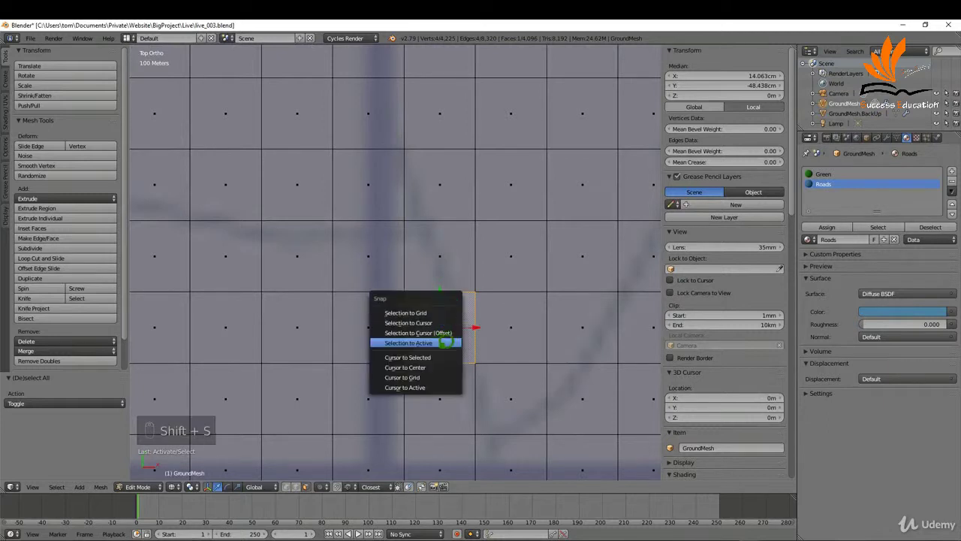
left_click(435, 356)
Add a cube at the 3D cursor in Object Mode and scale it up uniformly to about 70.8 m
key("Tab")
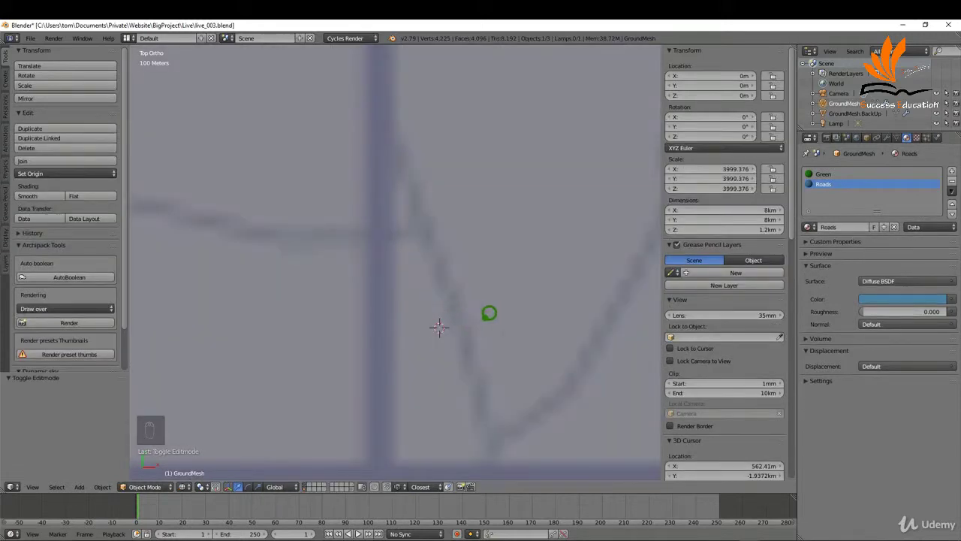
key("shift+a")
mouse_move(473, 309)
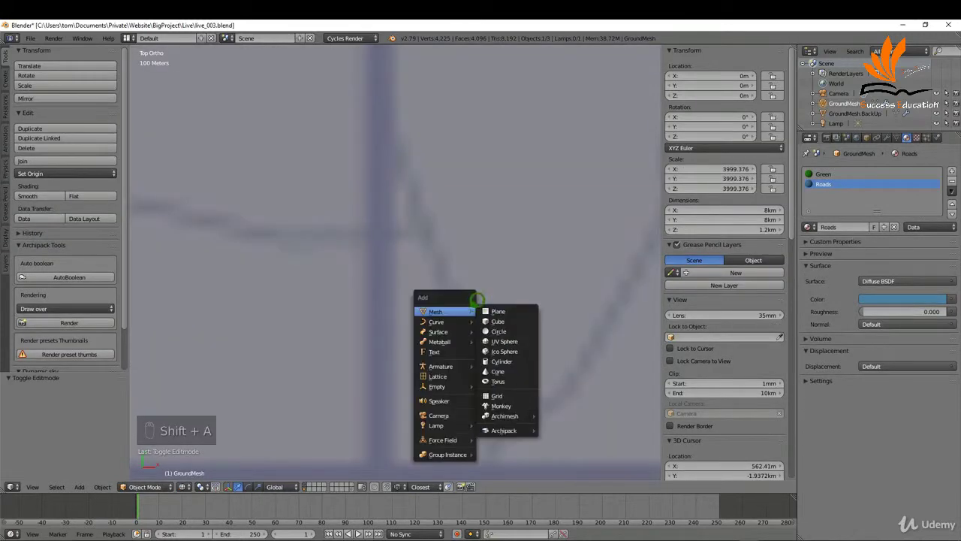
left_click(513, 319)
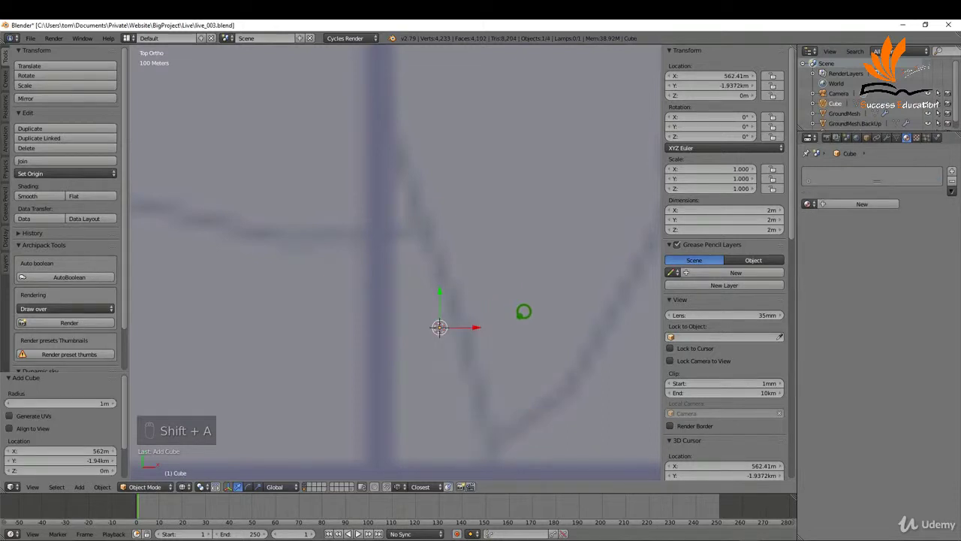
key("s")
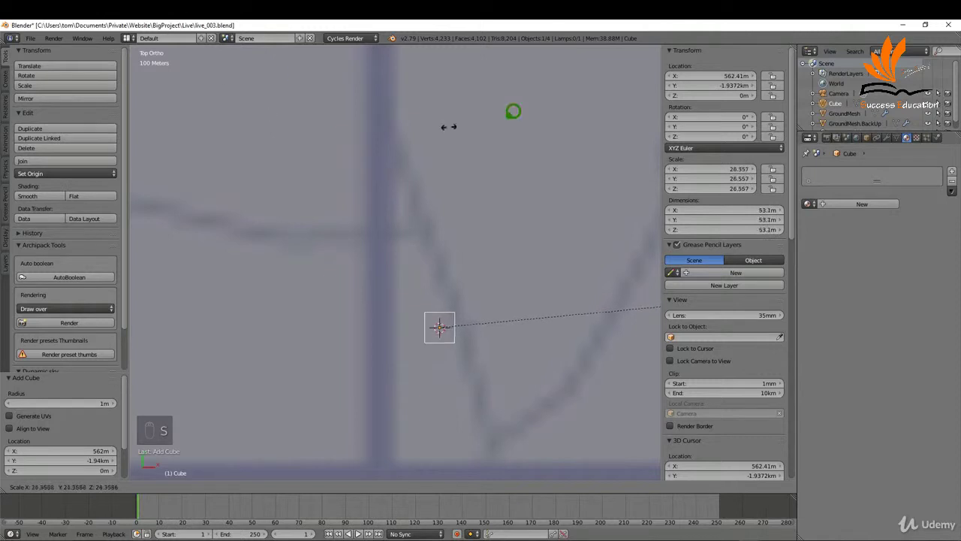
left_click(607, 88)
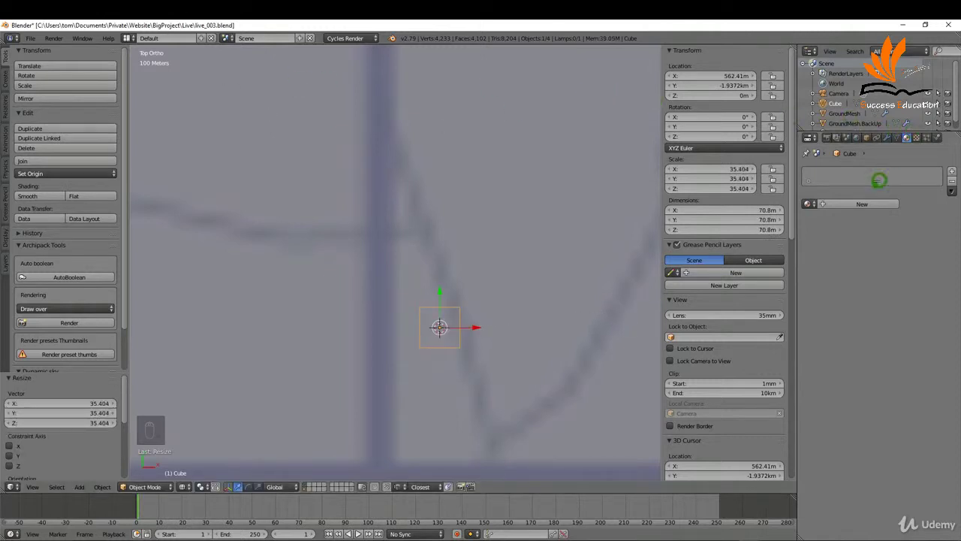
Create a new material named Red on the cube and set its diffuse color to bright red
left_click(862, 202)
double_click(856, 203)
key("BackSpace")
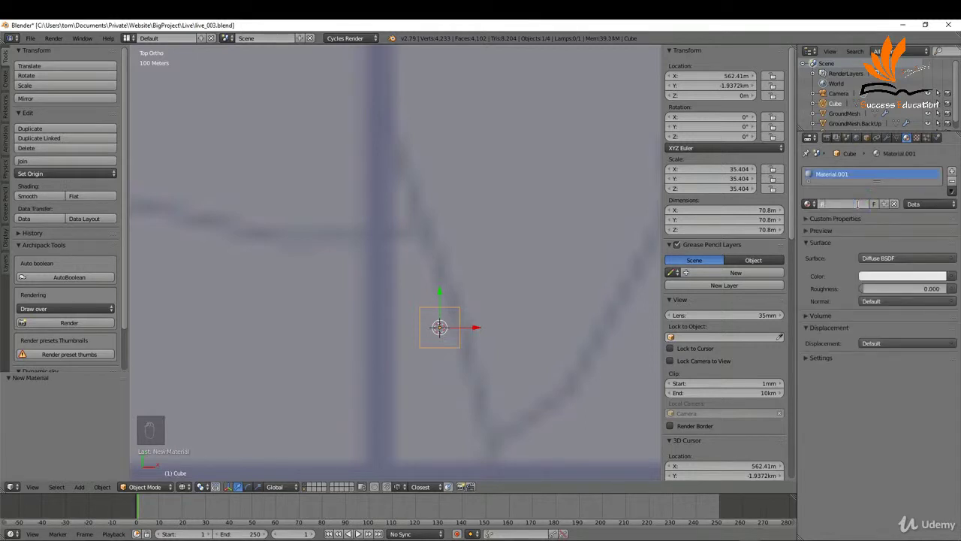
type("Red")
key("Return")
left_click(901, 275)
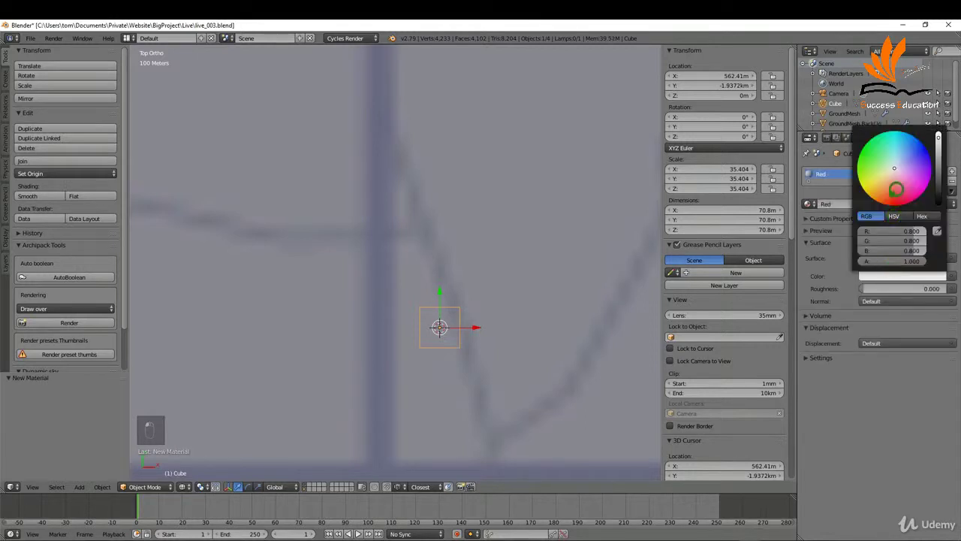
left_click(893, 199)
left_click_drag(892, 199, 895, 205)
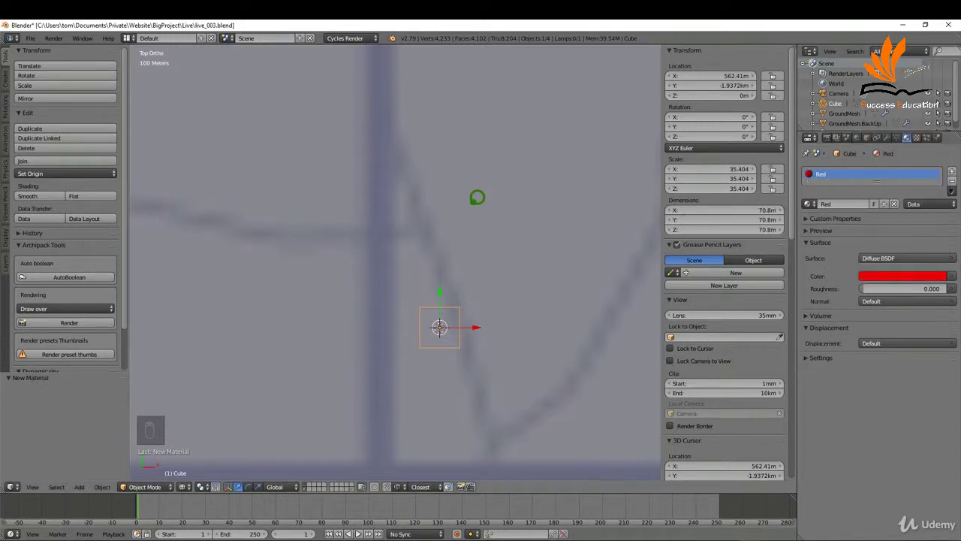
Lower the cube in front view along Z by about 1.14 km, down to the terrain surface
key("KP_1")
scroll(447, 180, "down", 8)
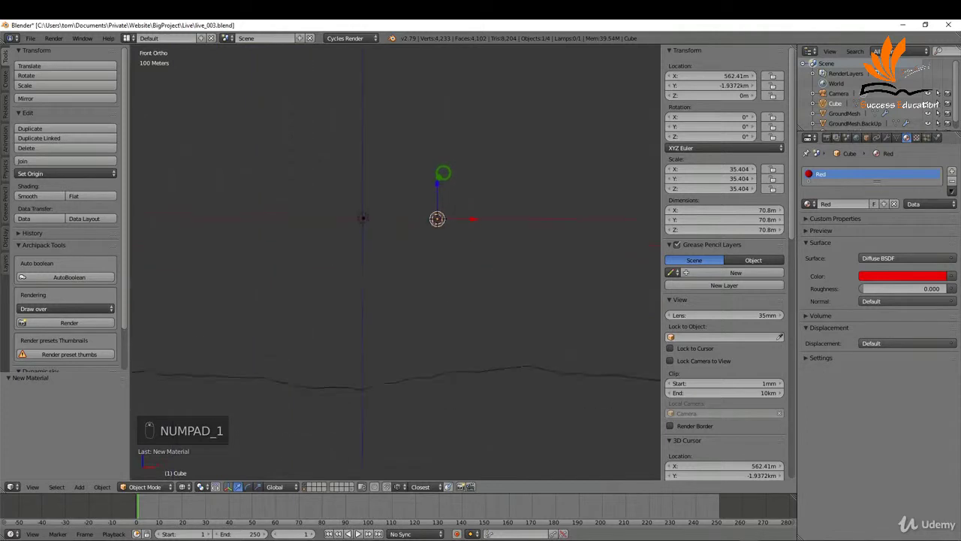
left_click_drag(443, 164, 448, 266)
scroll(438, 308, "up", 8)
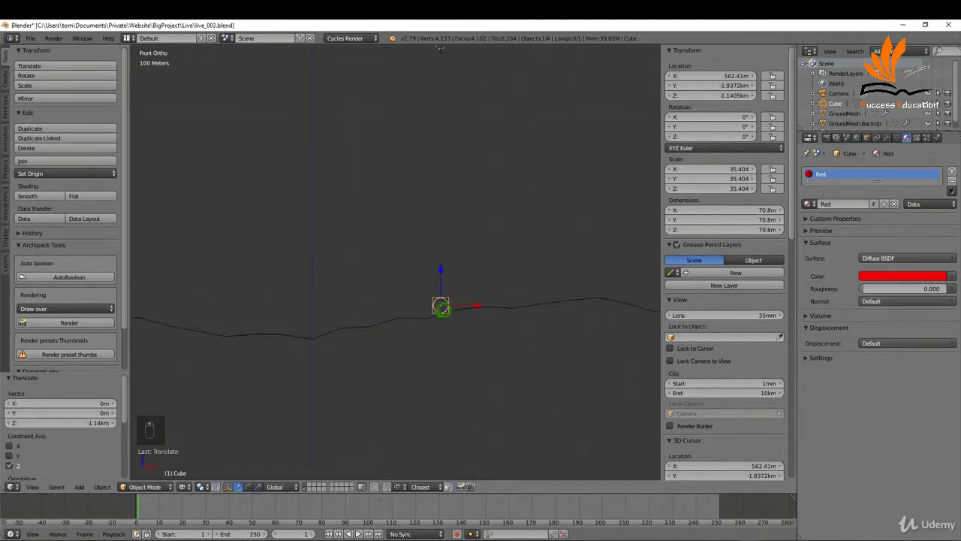
scroll(438, 299, "up", 3)
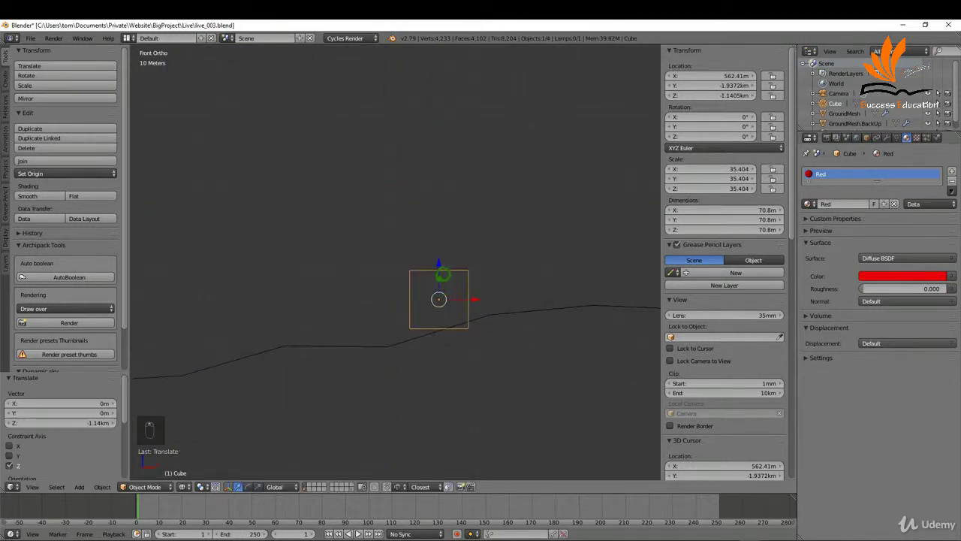
Show the scene in Material shading and raise the cube along Z to about -1.065 km, above the road surface
key("z")
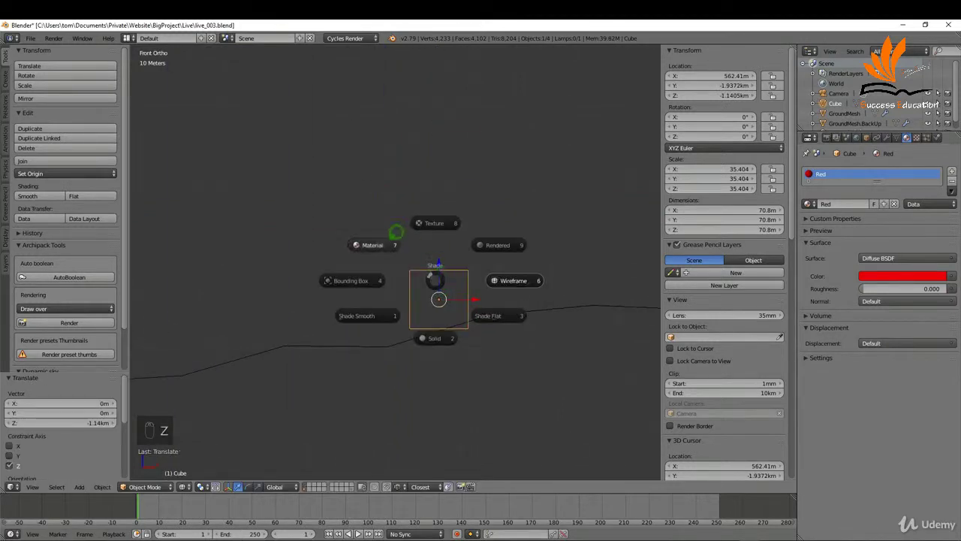
left_click(393, 232)
middle_click_drag(393, 232, 443, 240)
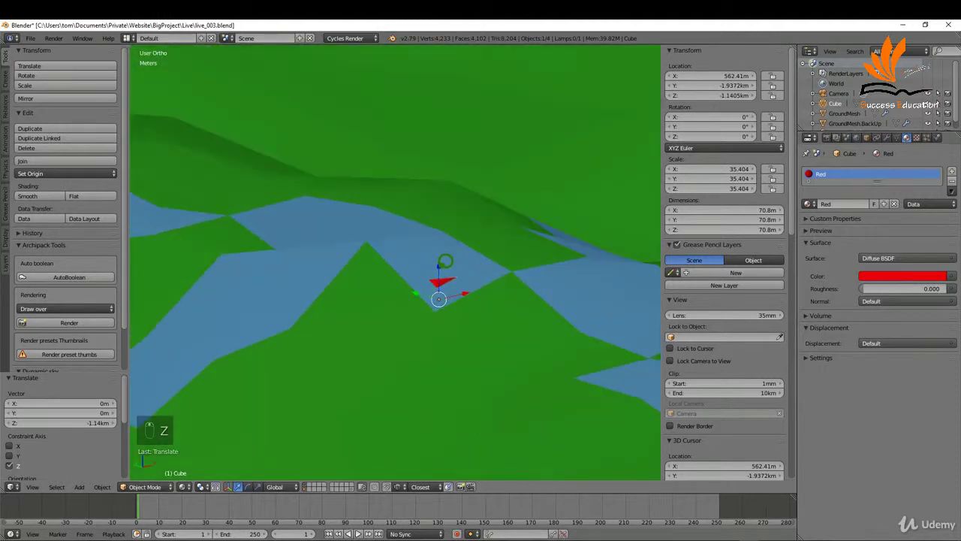
key("g")
key("z")
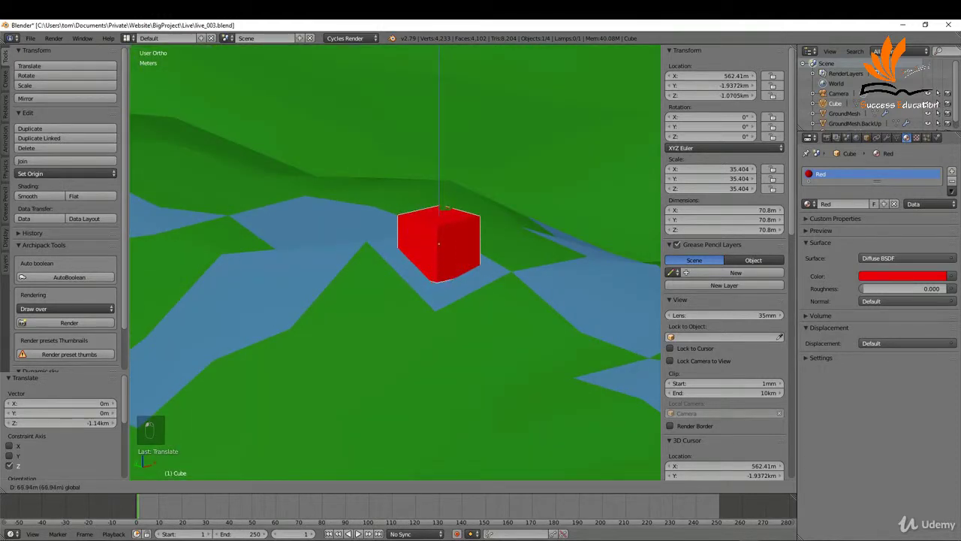
key("Return")
Select GroundMesh and apply its Displace modifier
left_click(844, 113)
key("Tab")
key("Tab")
left_click(896, 138)
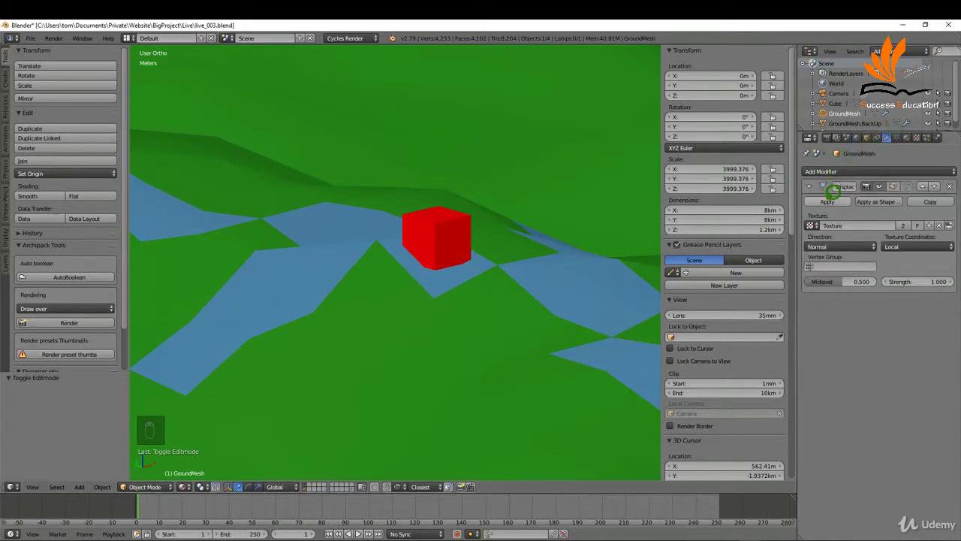
left_click(834, 192)
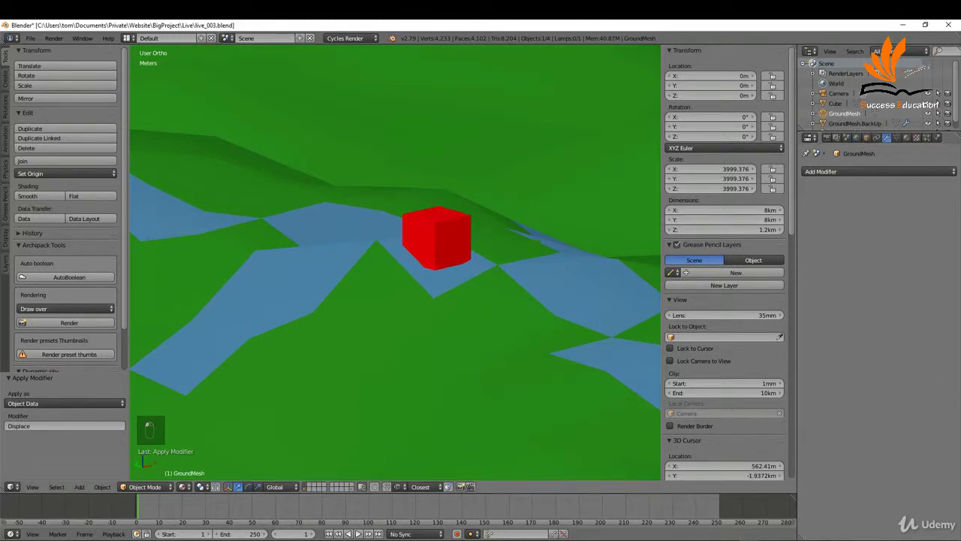
Flatten the selected GroundMesh road face under the cube by scaling it to 0 along Z
key("Tab")
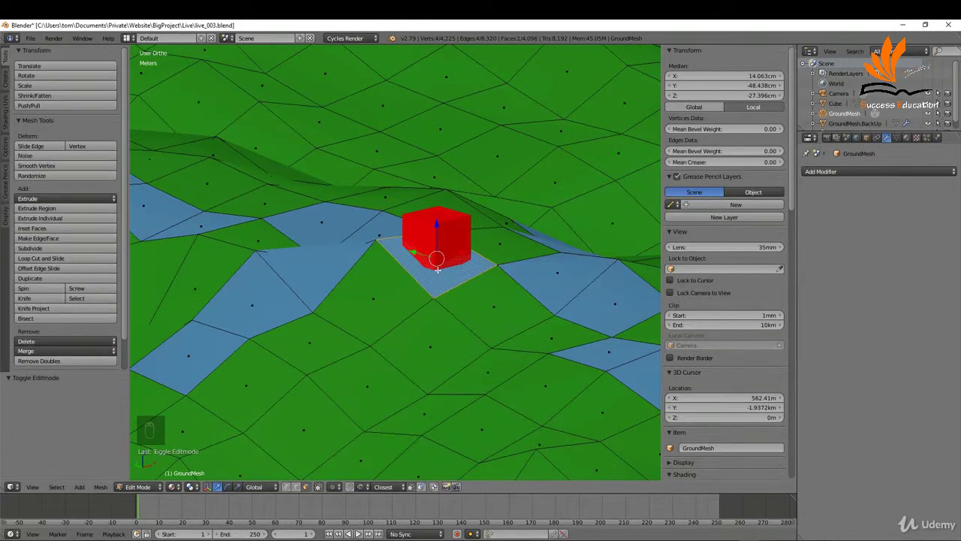
key("s")
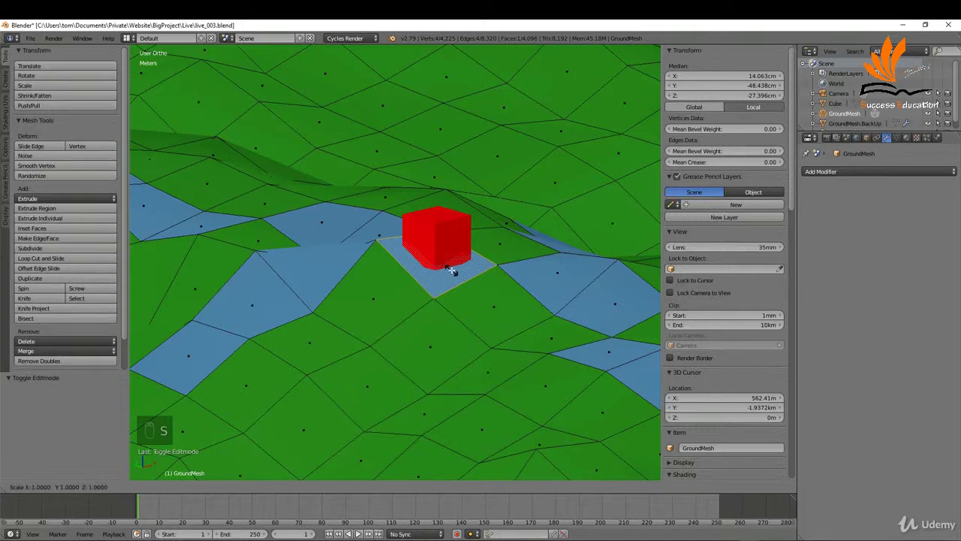
key("z")
key("0")
key("Return")
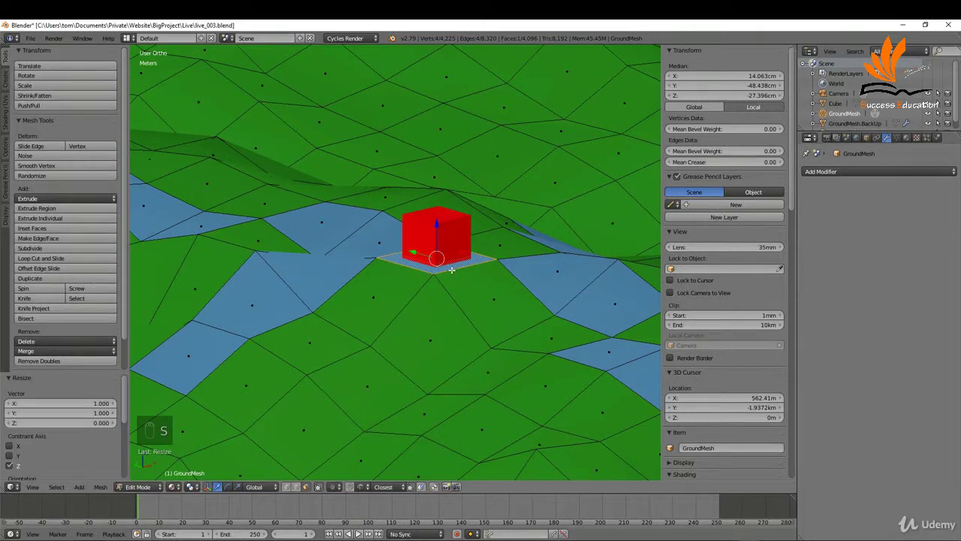
Add the adjacent green face to the selection and level both faces by scaling them to 0 along Z
right_click(487, 281)
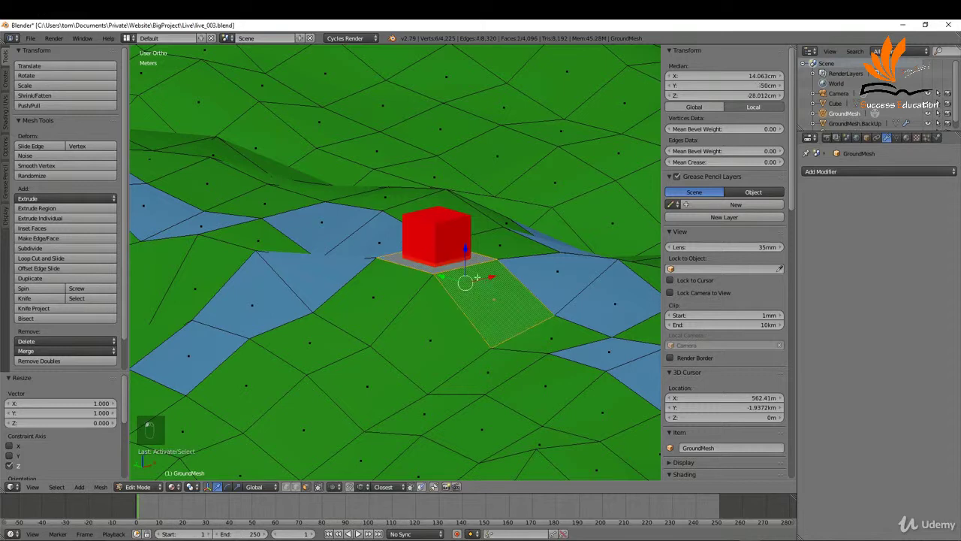
key("s")
key("z")
key("0")
key("Return")
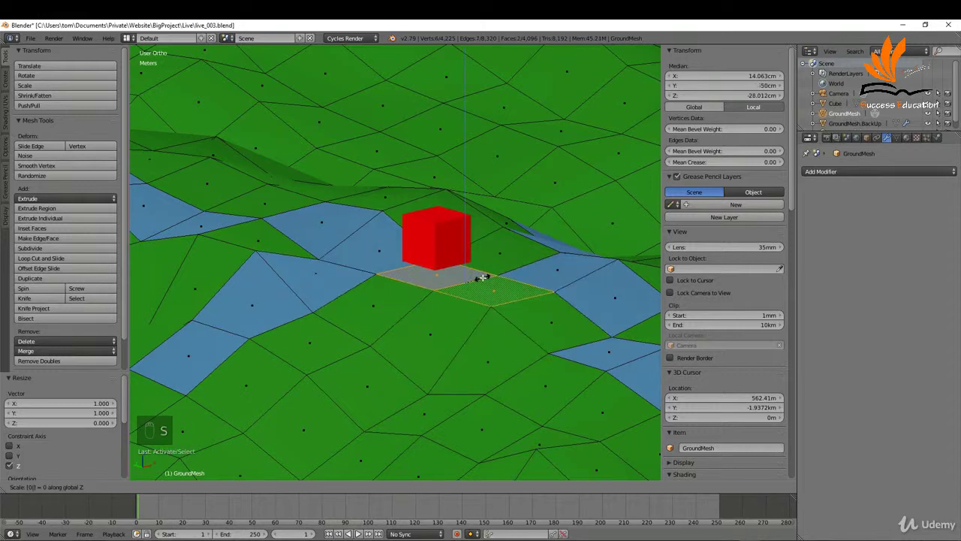
middle_click_drag(493, 294, 467, 251)
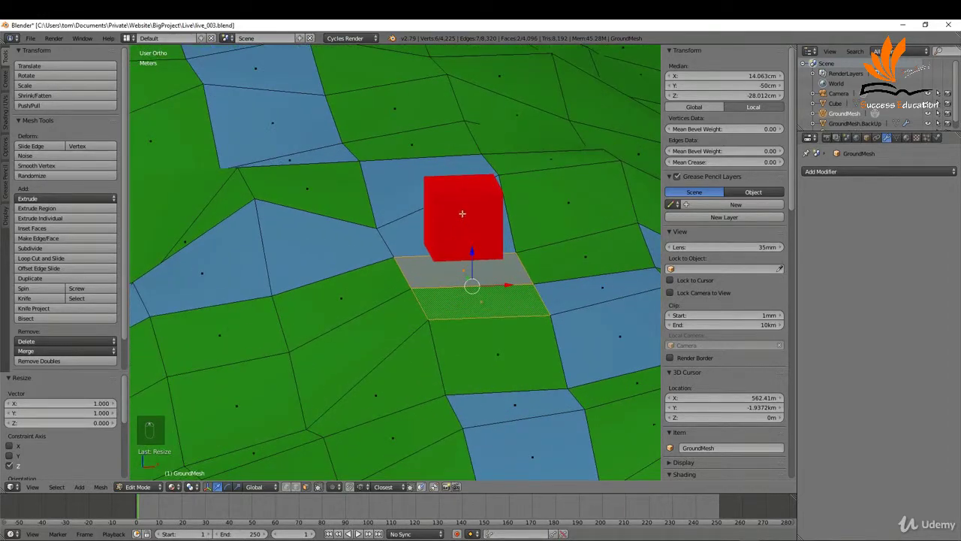
Select the red cube in Object Mode and lower it along Z by about 11 m toward the flattened ground
key("Tab")
right_click(454, 192)
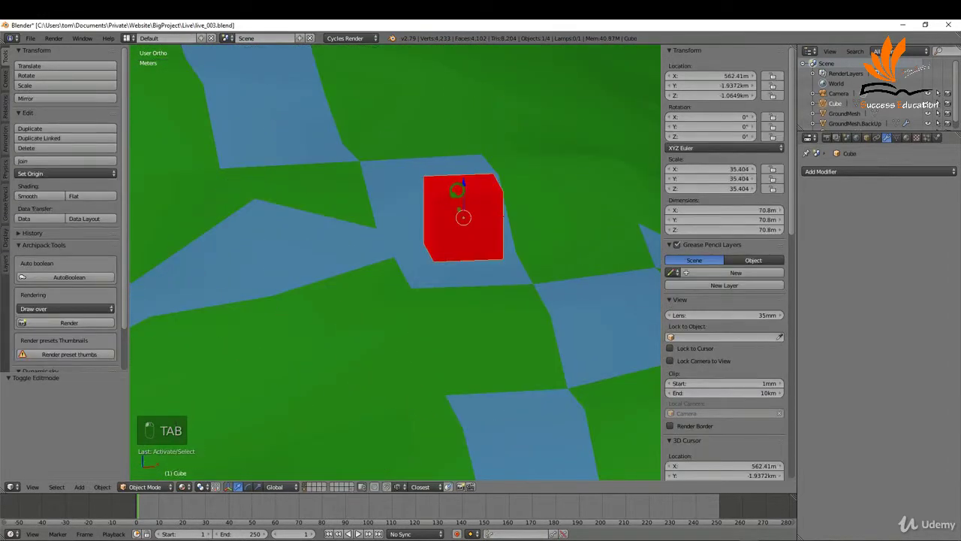
key("g")
key("z")
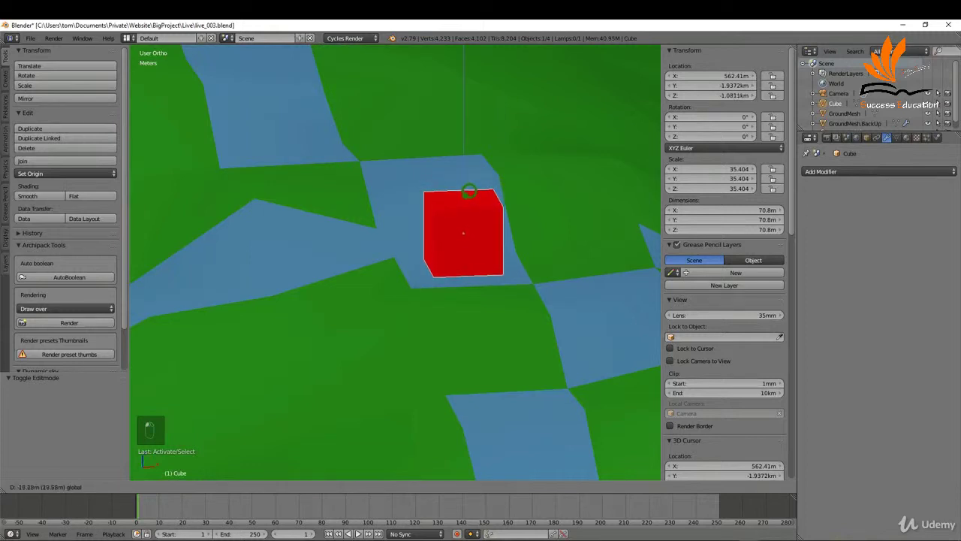
left_click(469, 214)
Delete every face of the red cube except its bottom face in Edit Mode, and return to Object Mode
key("Tab")
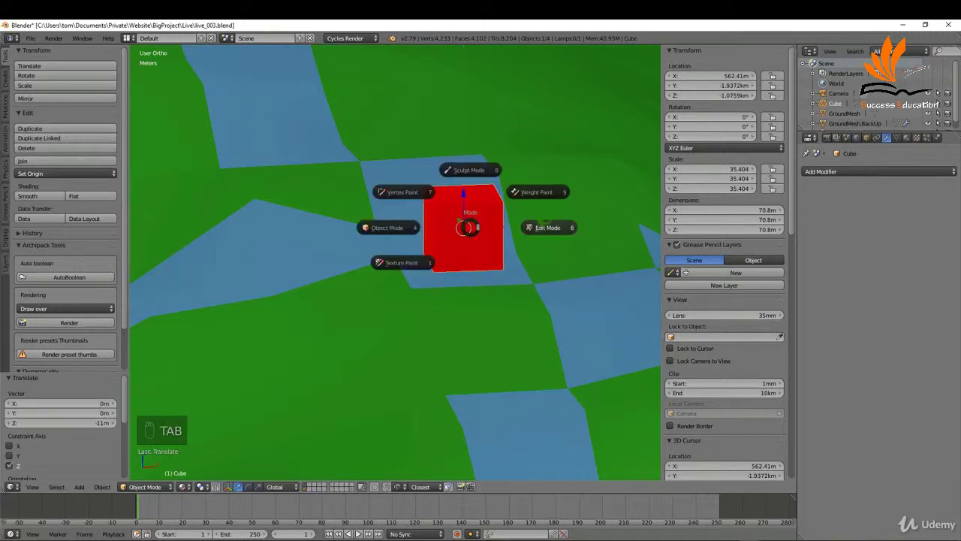
left_click(533, 229)
right_click(427, 227, "shift")
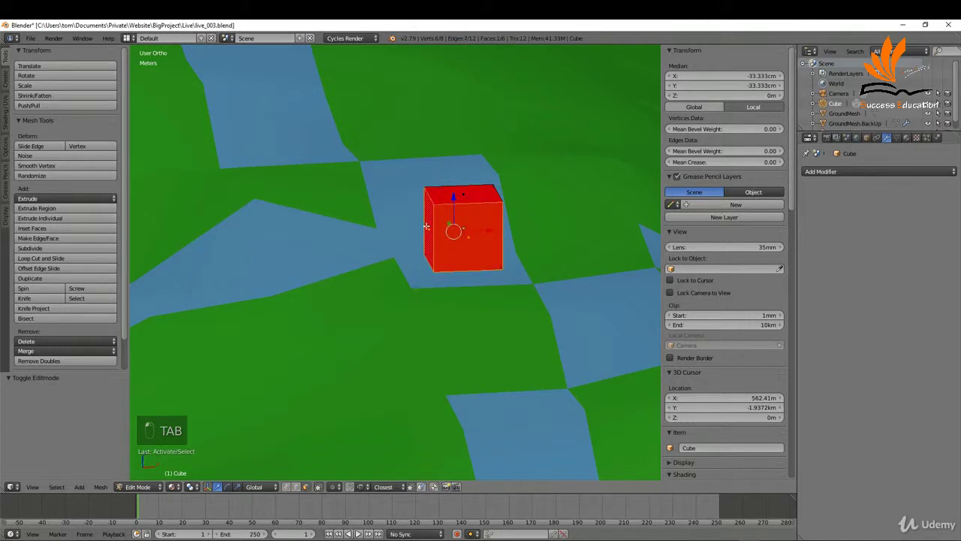
middle_click_drag(428, 227, 480, 251)
right_click(498, 248, "shift")
key("Delete")
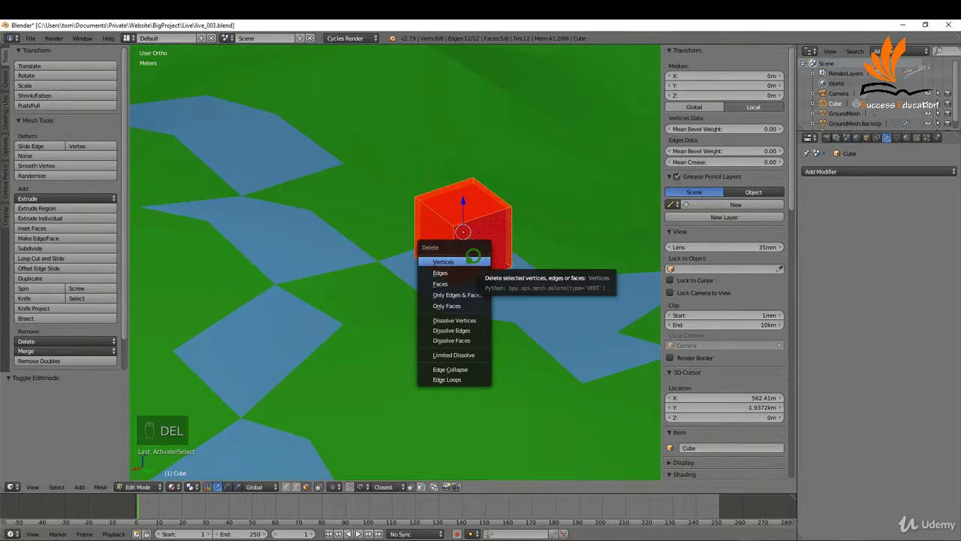
left_click(460, 283)
key("Tab")
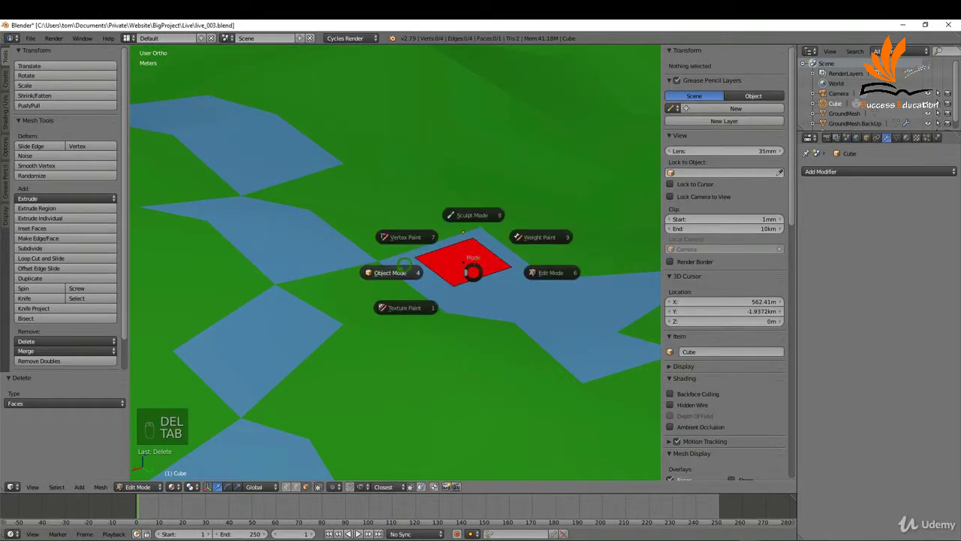
left_click(397, 265)
Set the red footprint's dimensions to 10 m along X and 16 m along Y
middle_click_drag(400, 269, 480, 251)
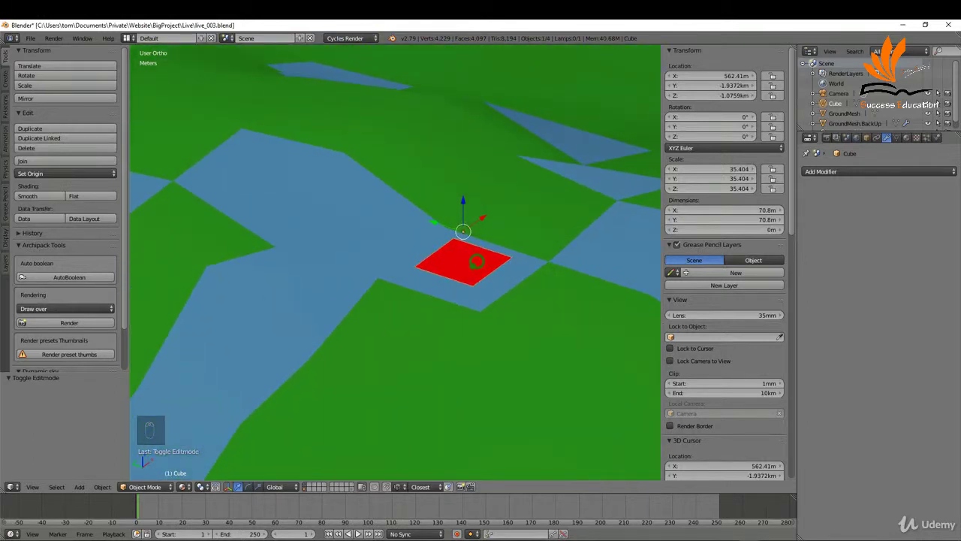
left_click(706, 210)
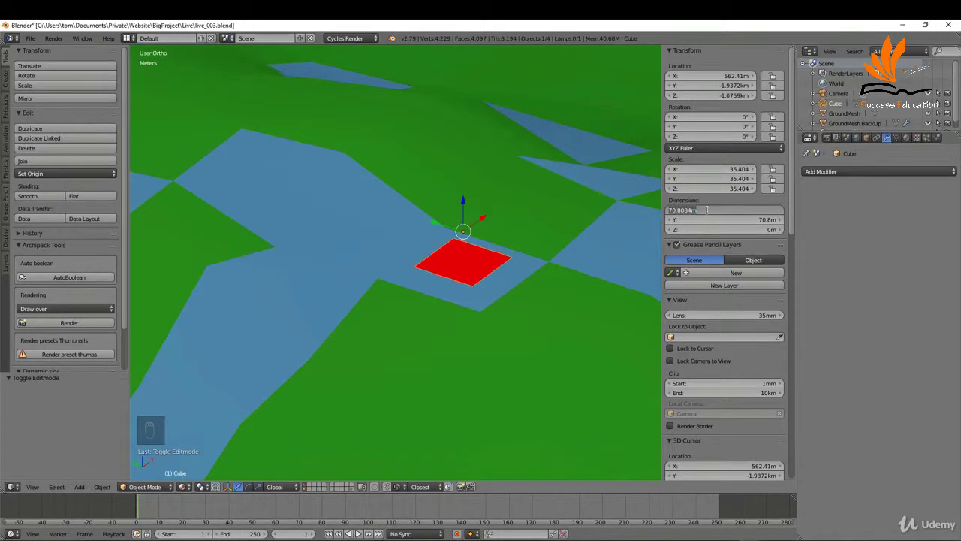
type("7")
key("Tab")
type("16")
key("Return")
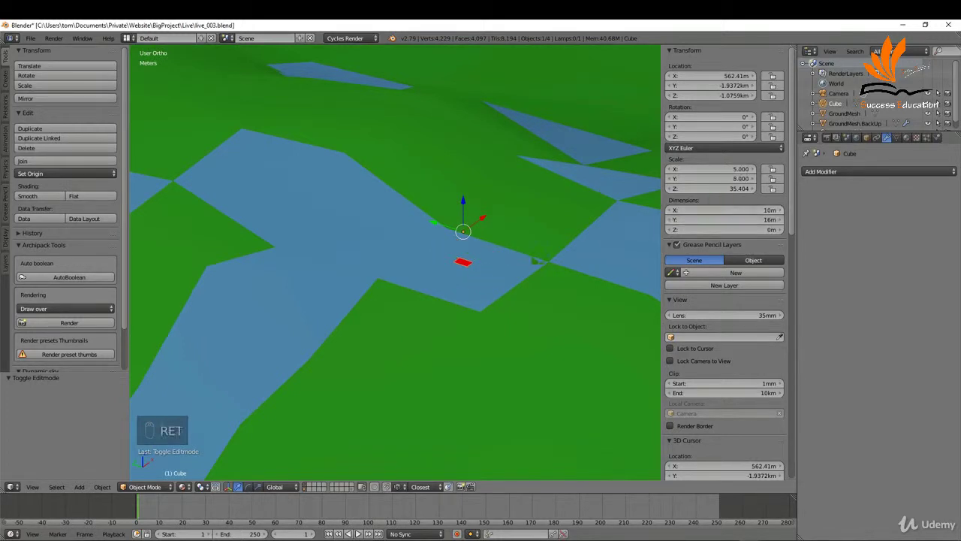
Select the whole red face in Edit Mode and snap the 3D cursor to it
middle_click_drag(462, 231, 540, 237)
key("Tab")
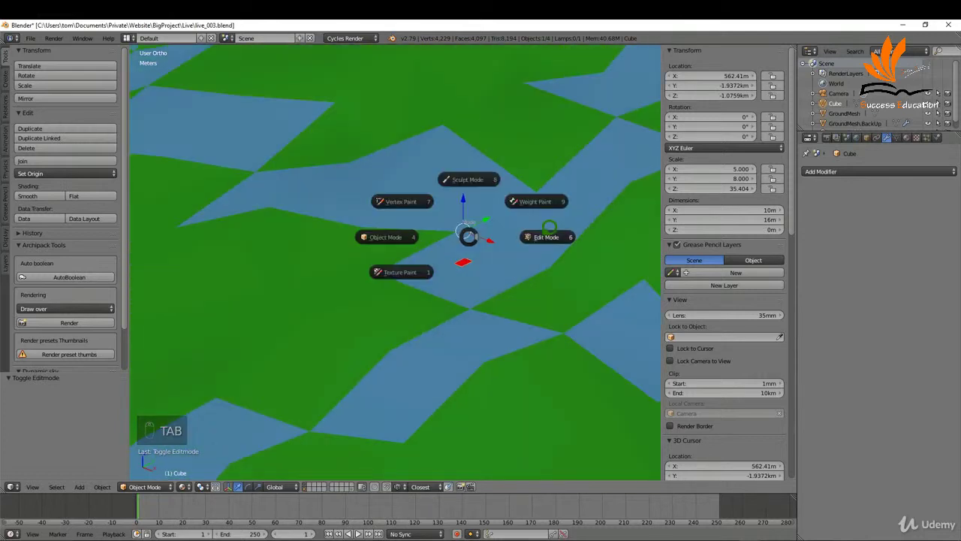
left_click(540, 237)
key("a")
key("a")
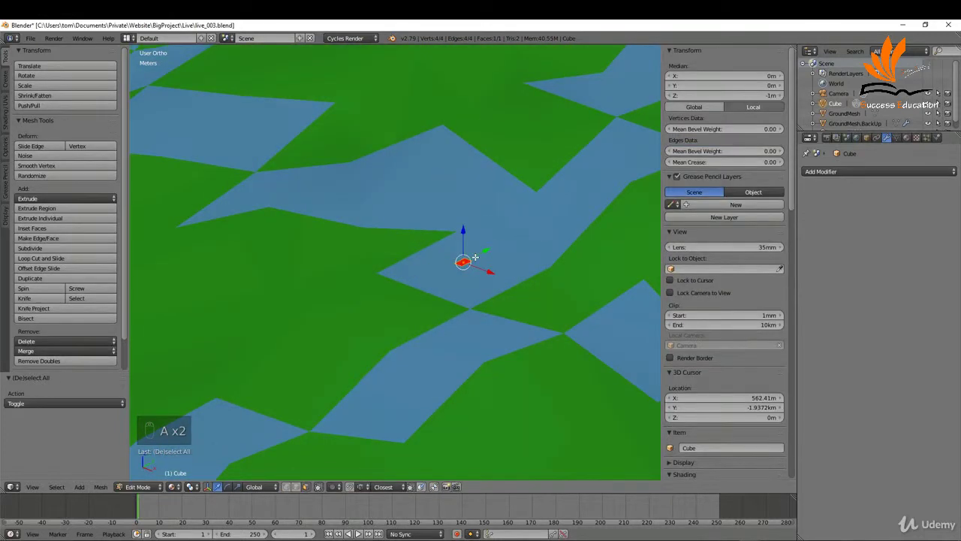
scroll(460, 251, "up", 3)
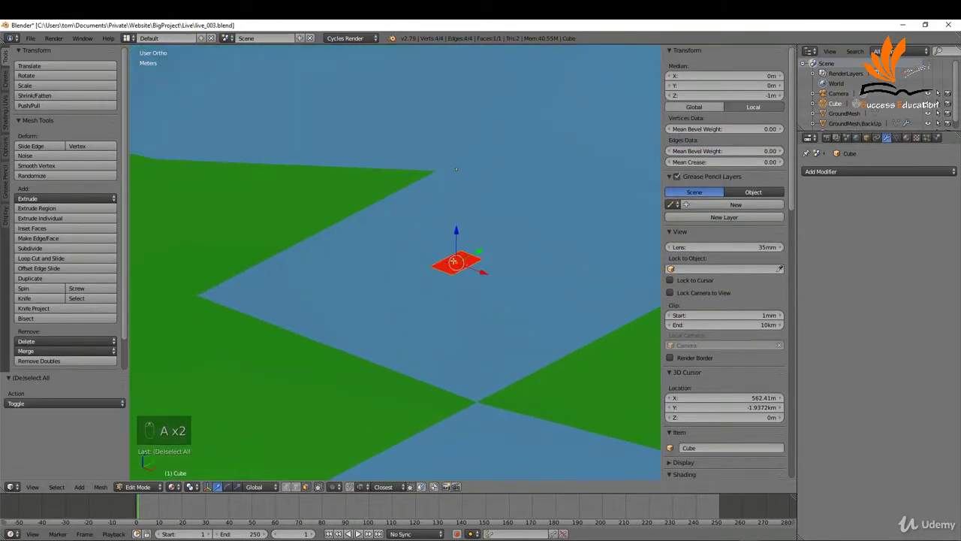
key("shift+s")
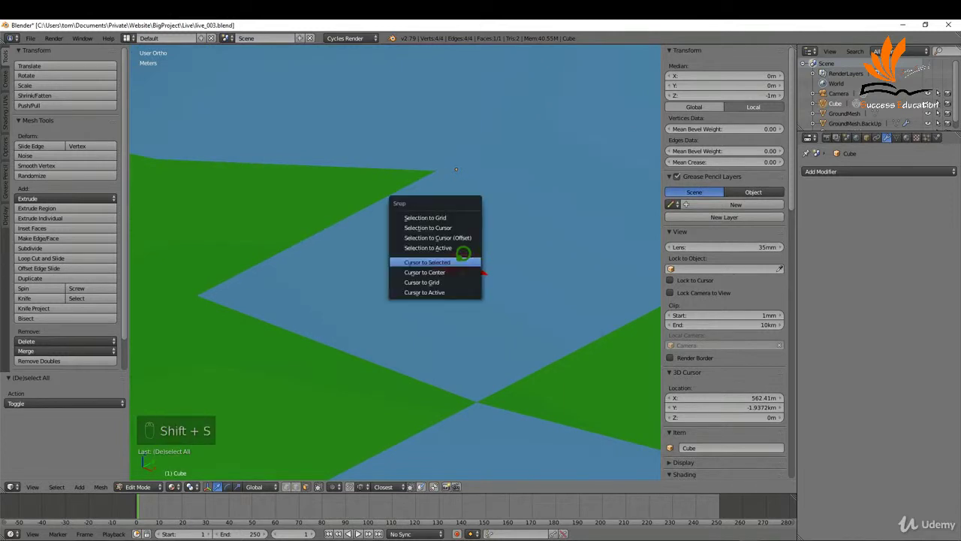
left_click(426, 262)
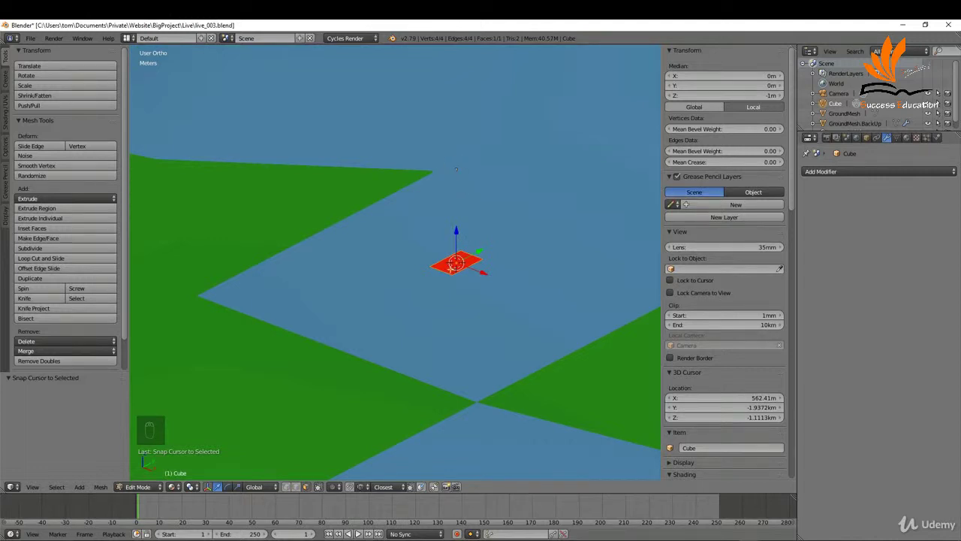
Return to Object Mode and set the red footprint's origin to the 3D cursor
key("Tab")
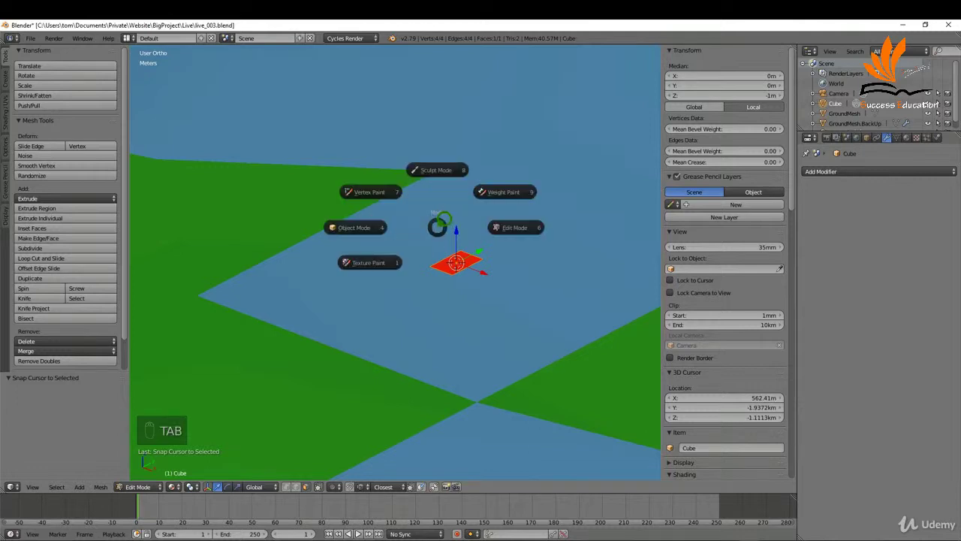
left_click(371, 217)
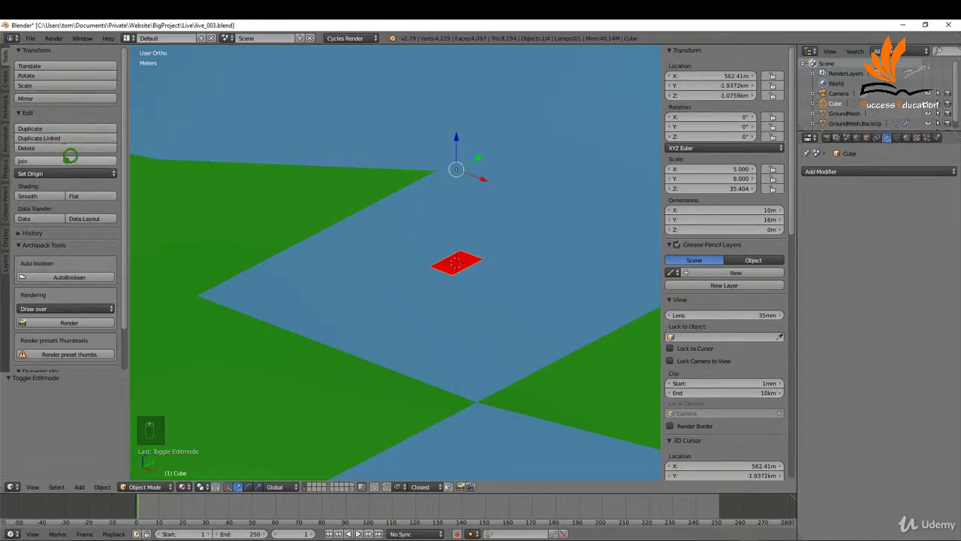
left_click(72, 172)
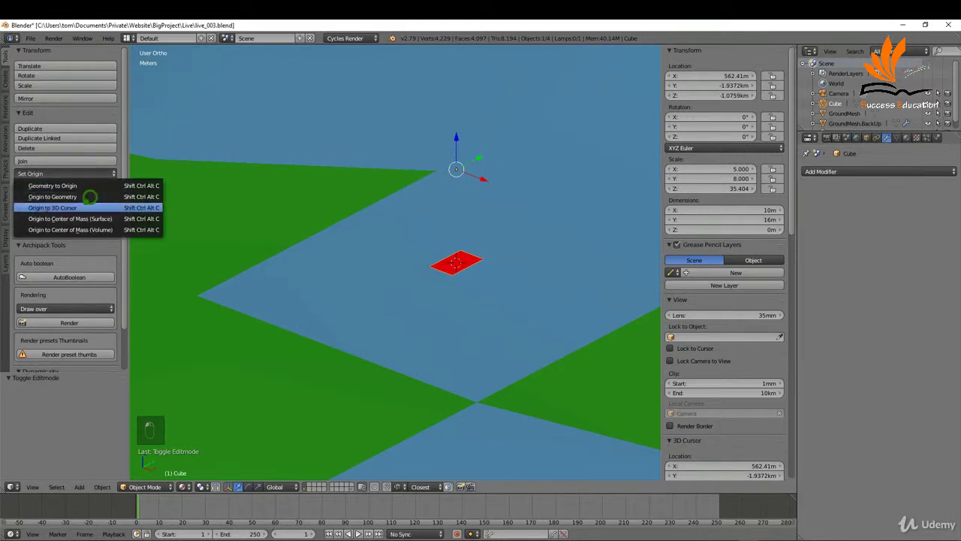
left_click(86, 206)
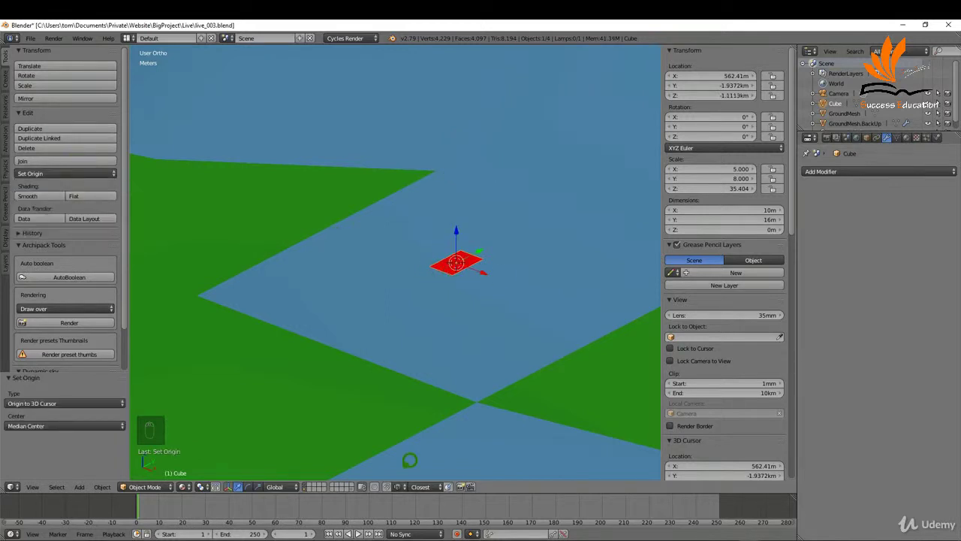
Set the snap element to Face and lower the red footprint along Z by about 9 m toward the ground
left_click(399, 486)
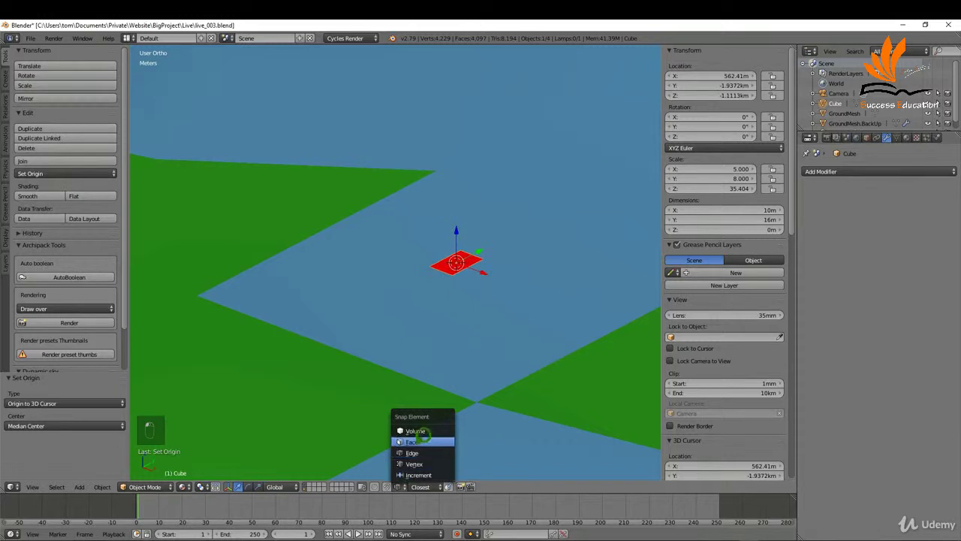
left_click(418, 442)
key("g")
key("z")
left_click(465, 281)
middle_click_drag(412, 318, 449, 293)
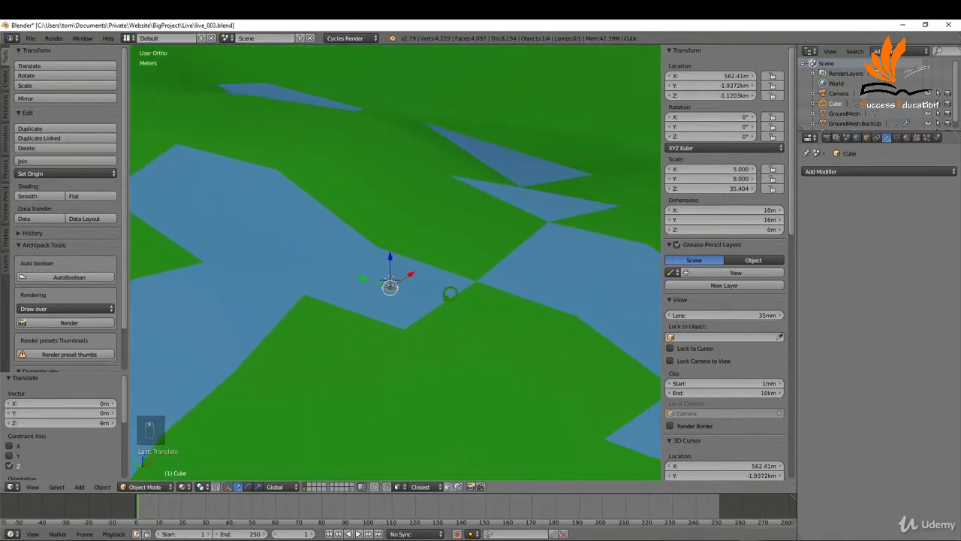
In the top wireframe view, move the footprint about 36 m along Y and a net 3 m or so along X, beside the road
key("KP_7")
key("z")
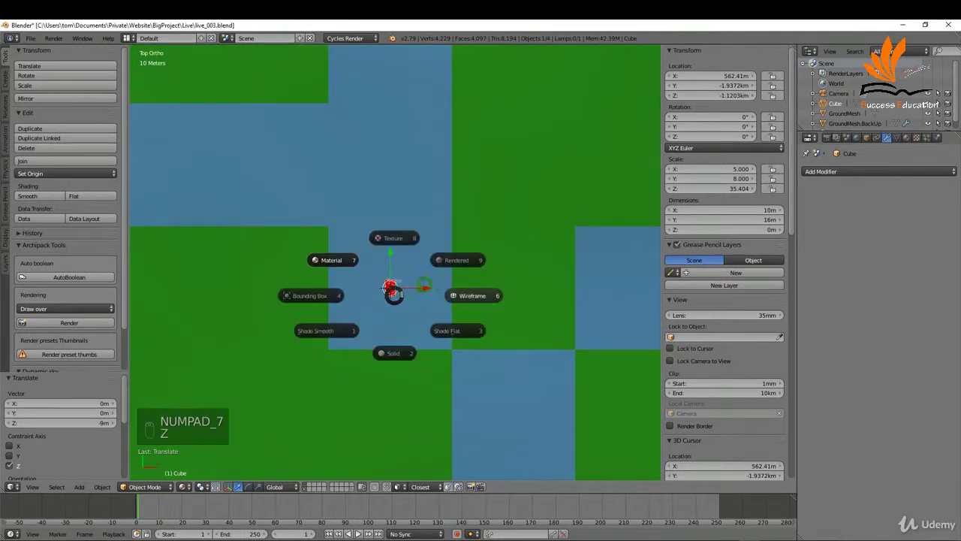
left_click(477, 291)
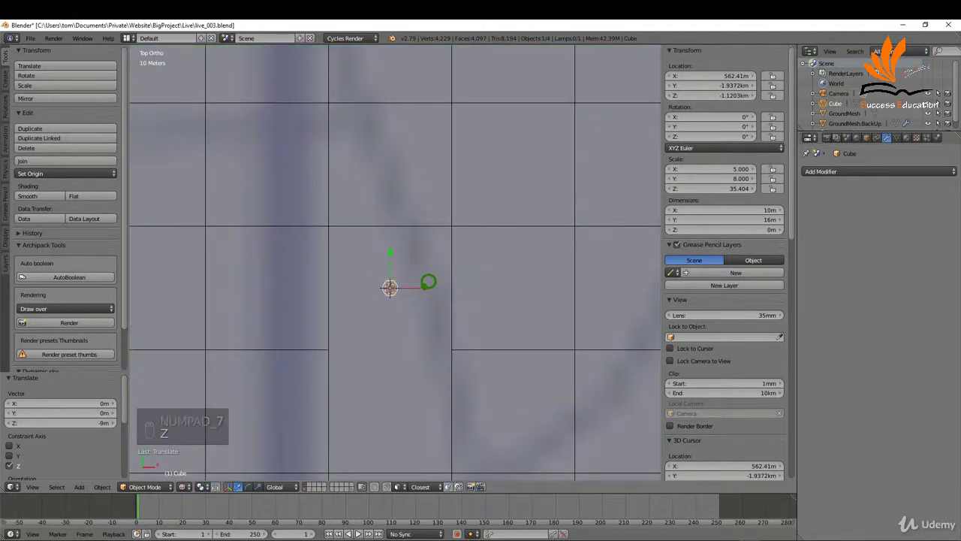
left_click(397, 286)
scroll(409, 280, "down", 5)
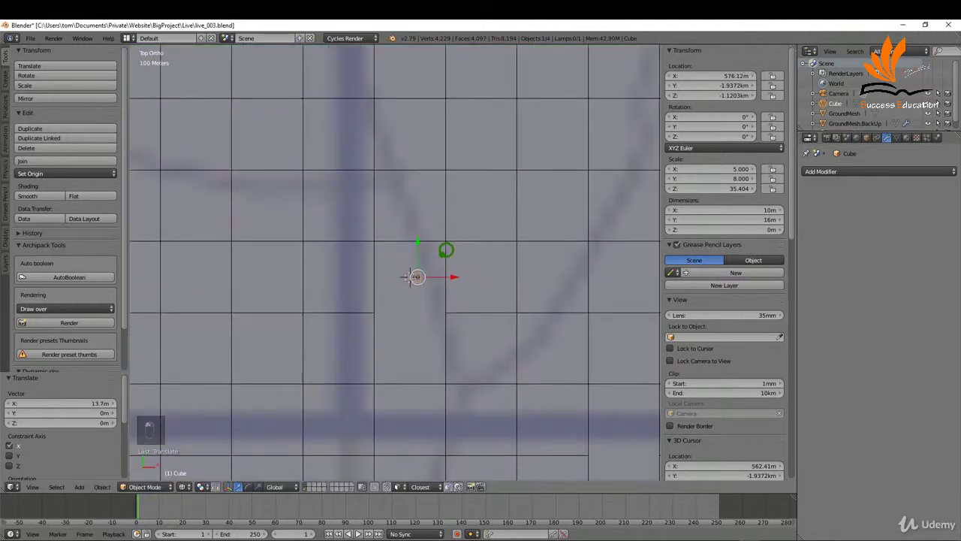
left_click_drag(423, 238, 422, 217)
left_click_drag(453, 248, 447, 250)
scroll(425, 244, "up", 3)
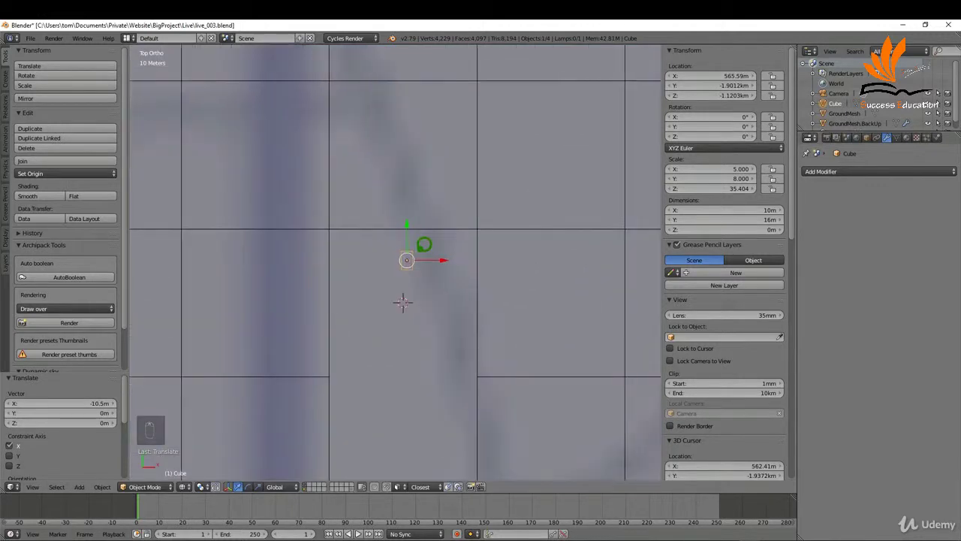
Rotate the footprint 90° clockwise in the top view and shift it about 3 m along negative X
type("r90")
key("Return")
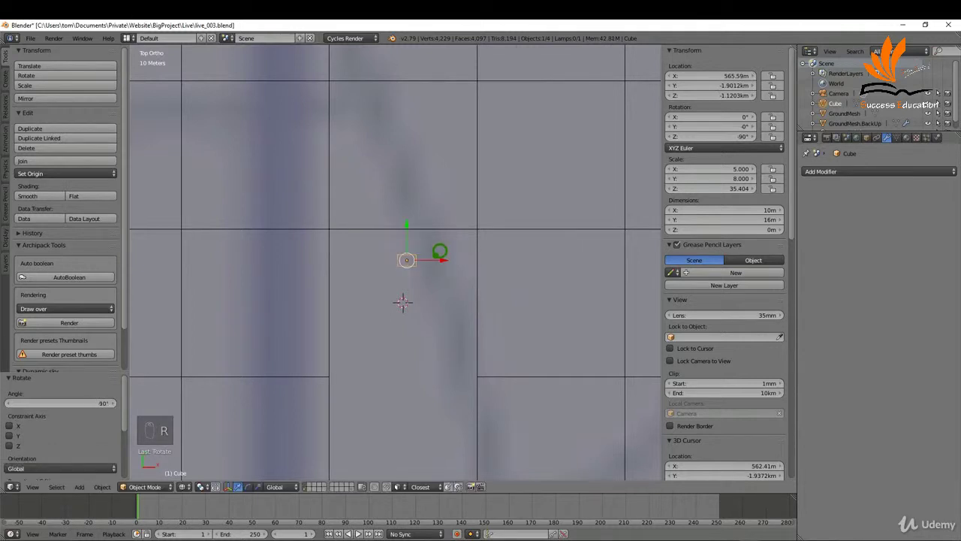
left_click_drag(435, 249, 435, 268)
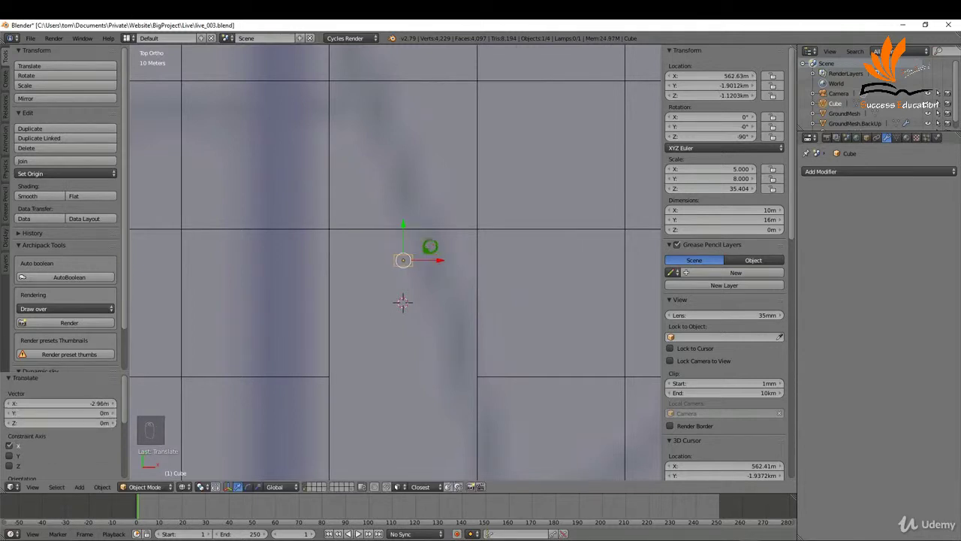
Apply the footprint's rotation and scale, and switch the viewport back to Material shading in an angled view
key("ctrl+a")
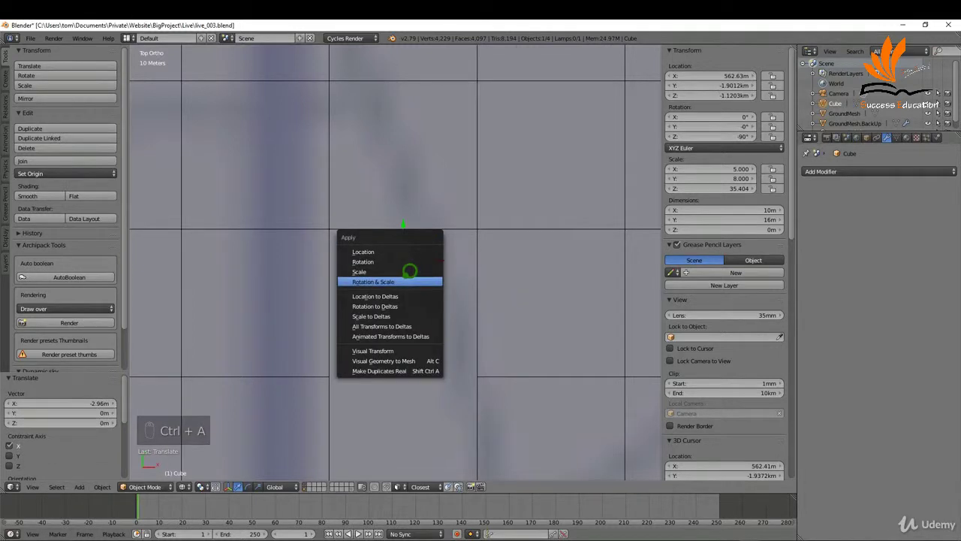
left_click(409, 280)
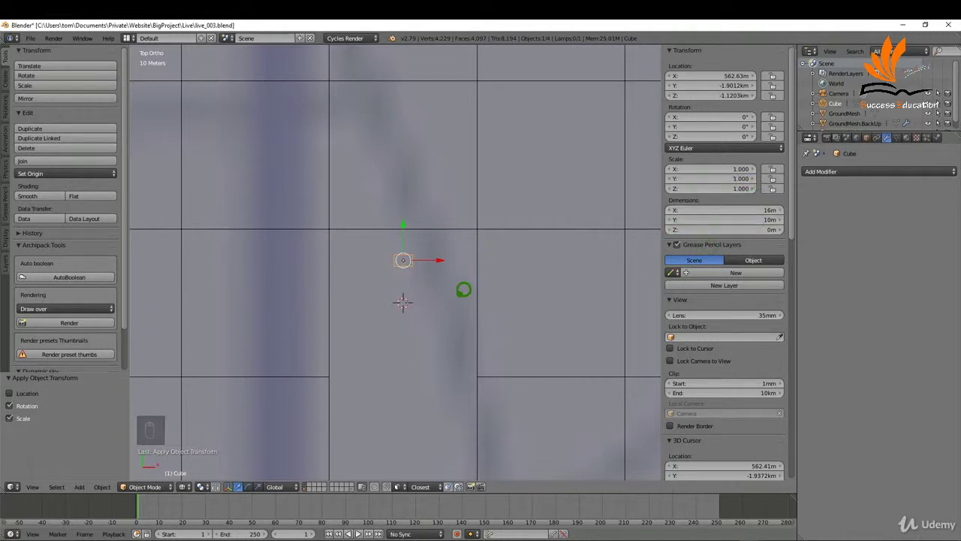
scroll(408, 280, "down", 5)
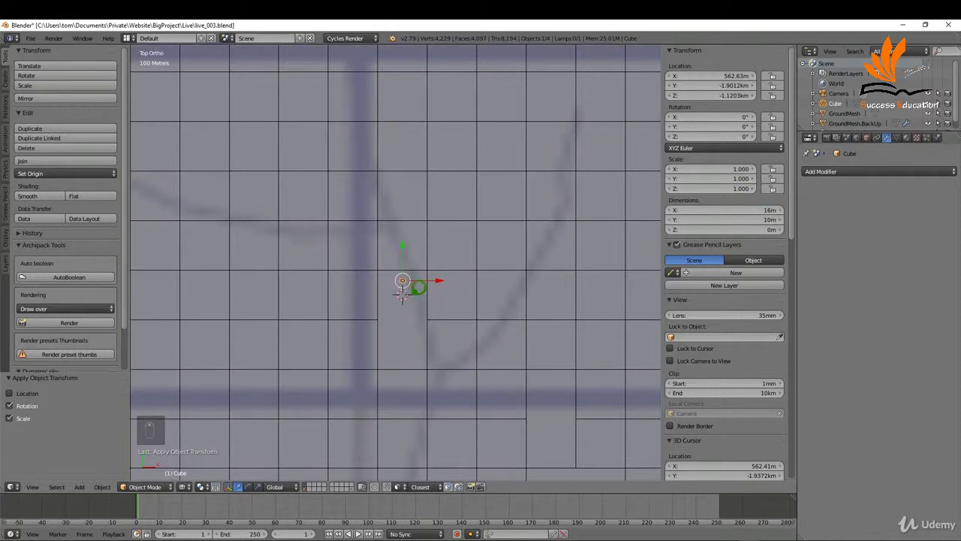
key("z")
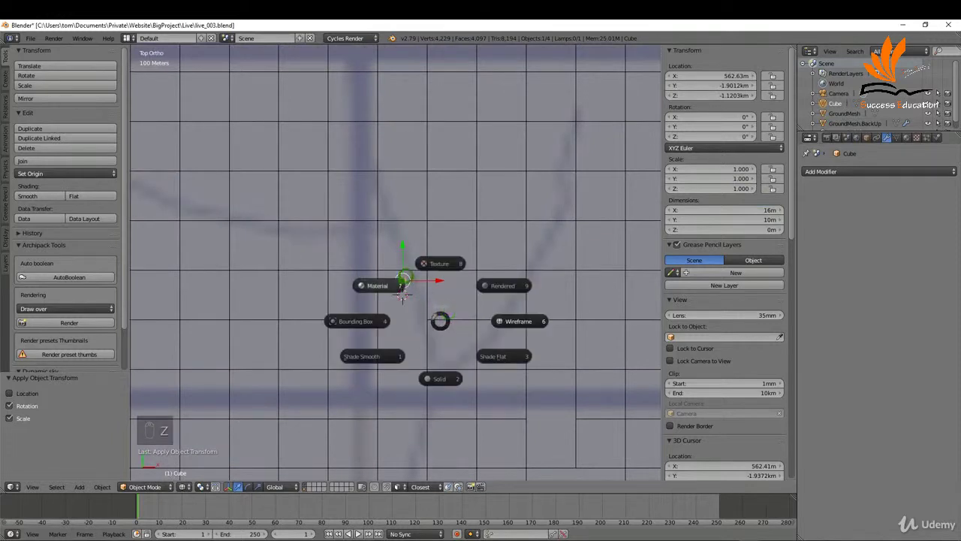
left_click(398, 287)
middle_click_drag(398, 285, 412, 313)
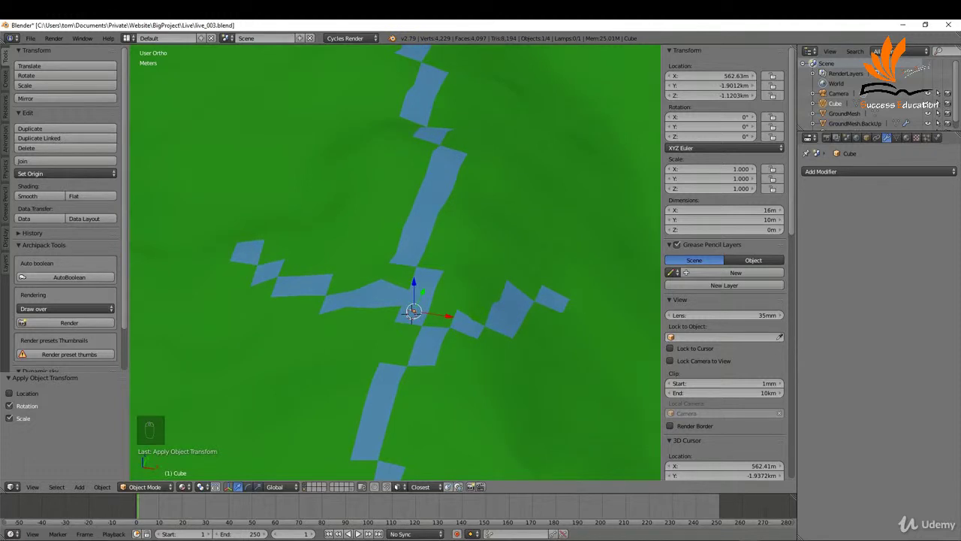